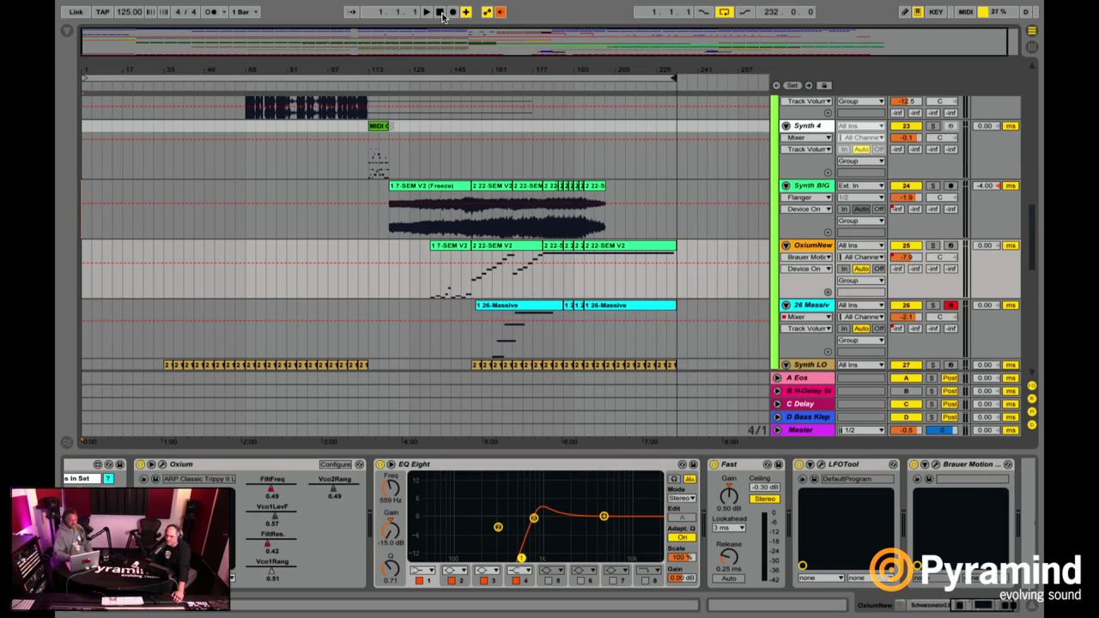
Step: Play the song from the beginning and collapse the GR - Hats, Gr - Bass and GR - SYNTHS groups
mouse_move(463, 3)
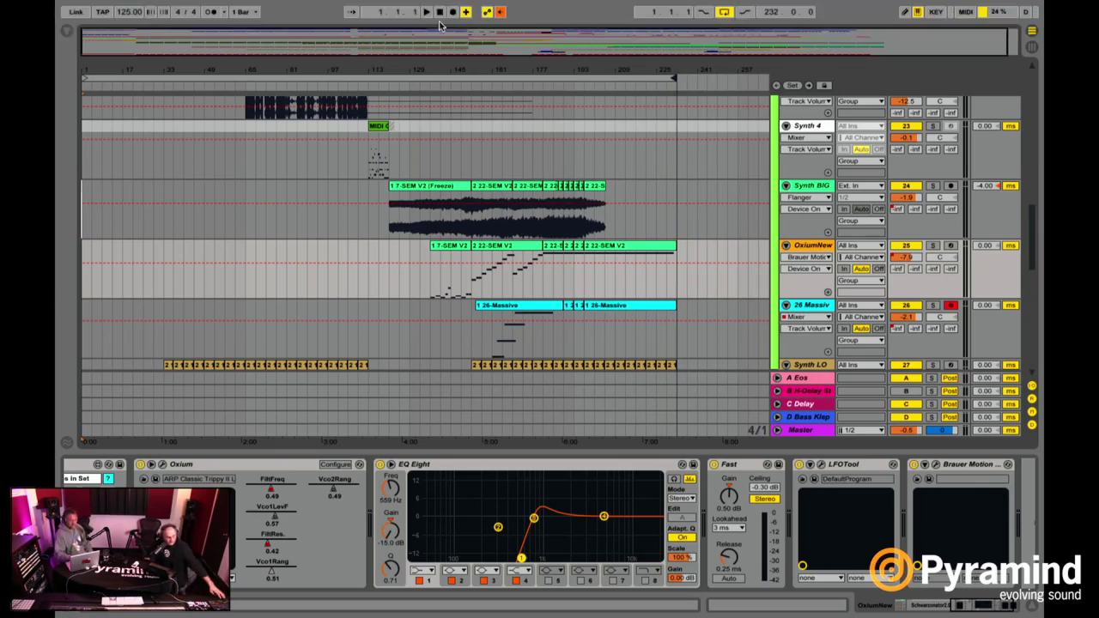
click(426, 13)
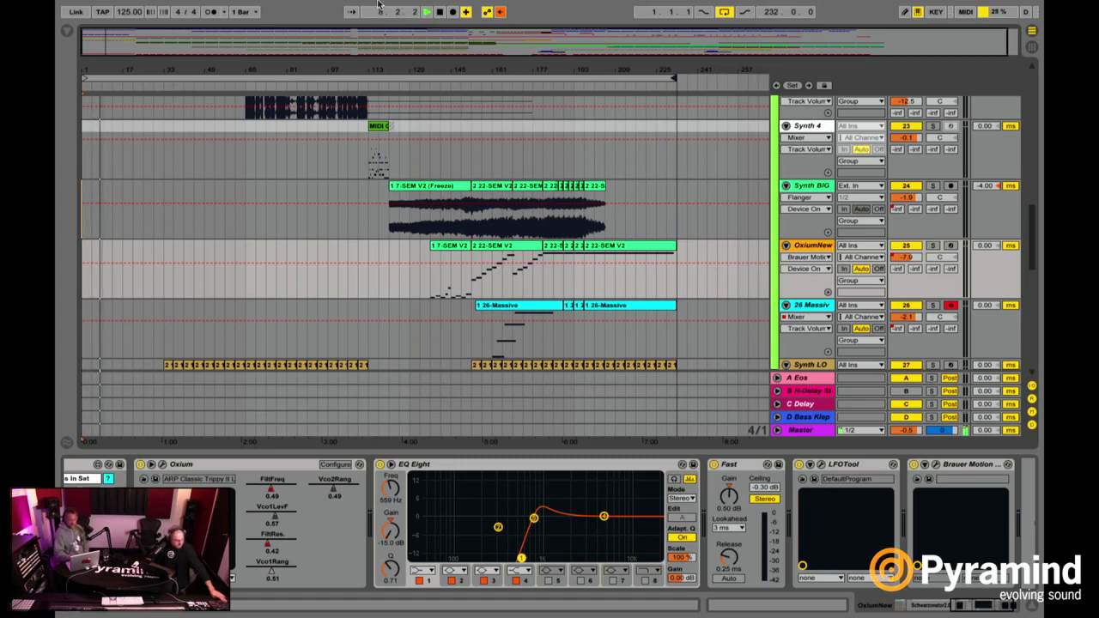
scroll(721, 161, up, 10)
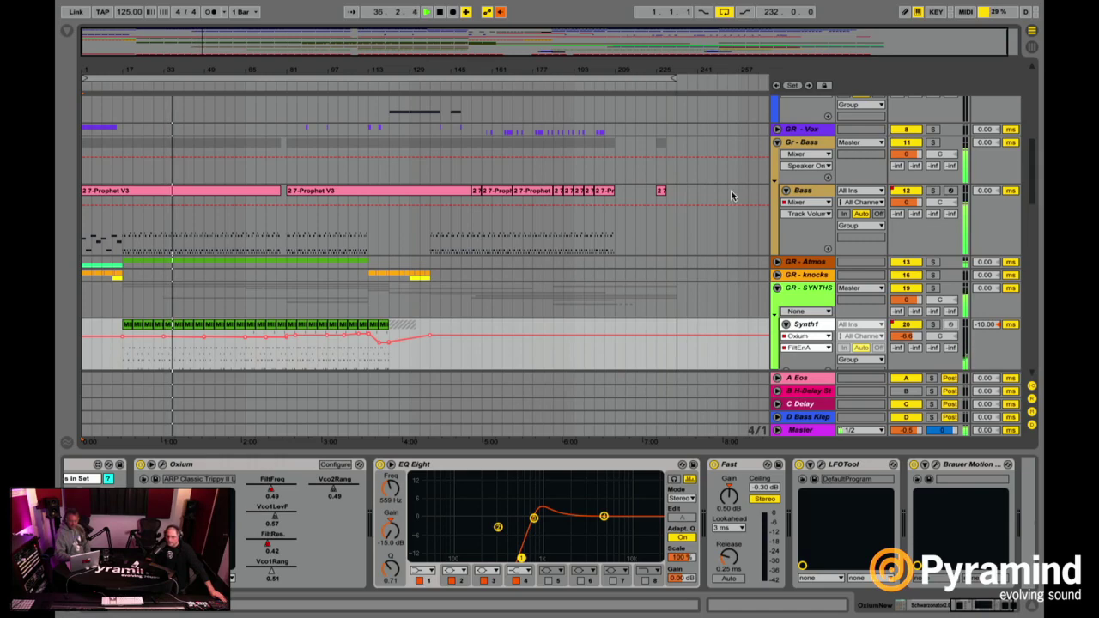
scroll(731, 189, up, 10)
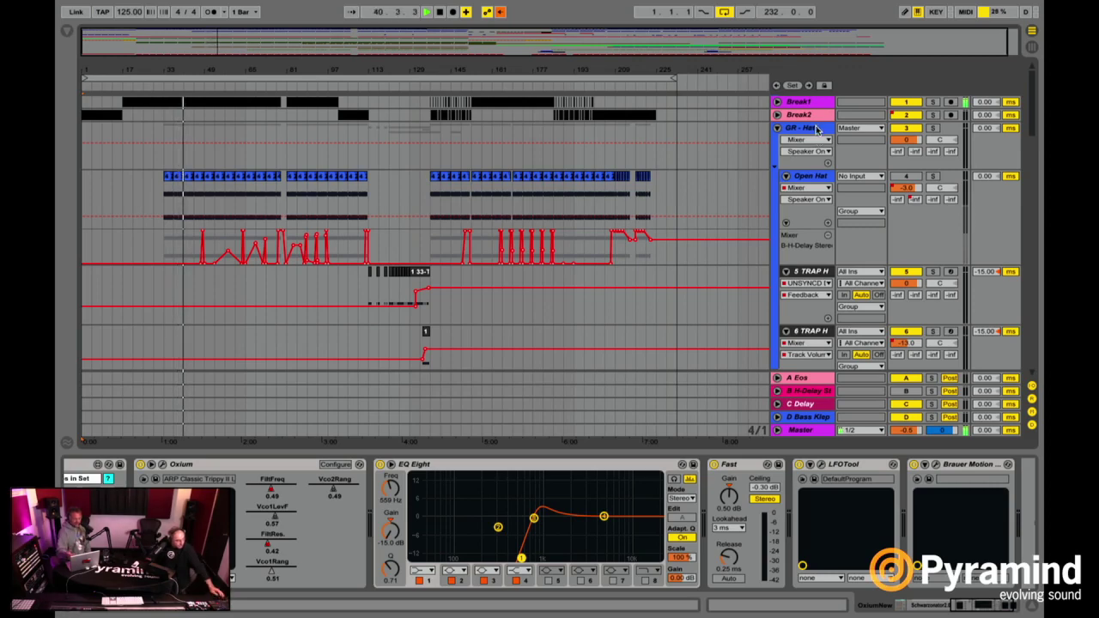
click(777, 129)
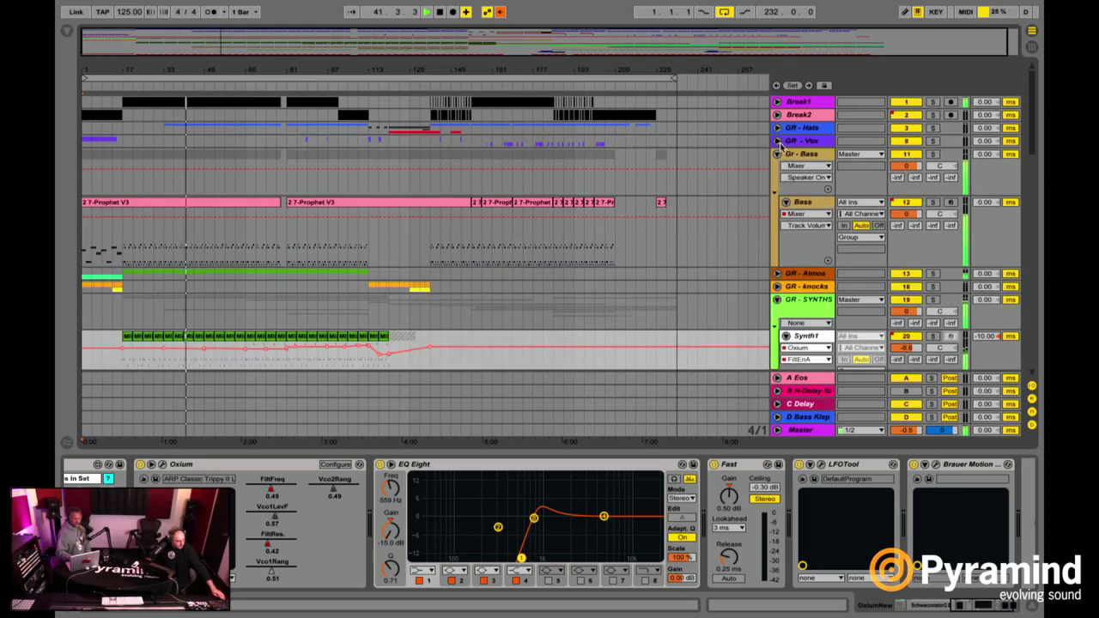
click(777, 154)
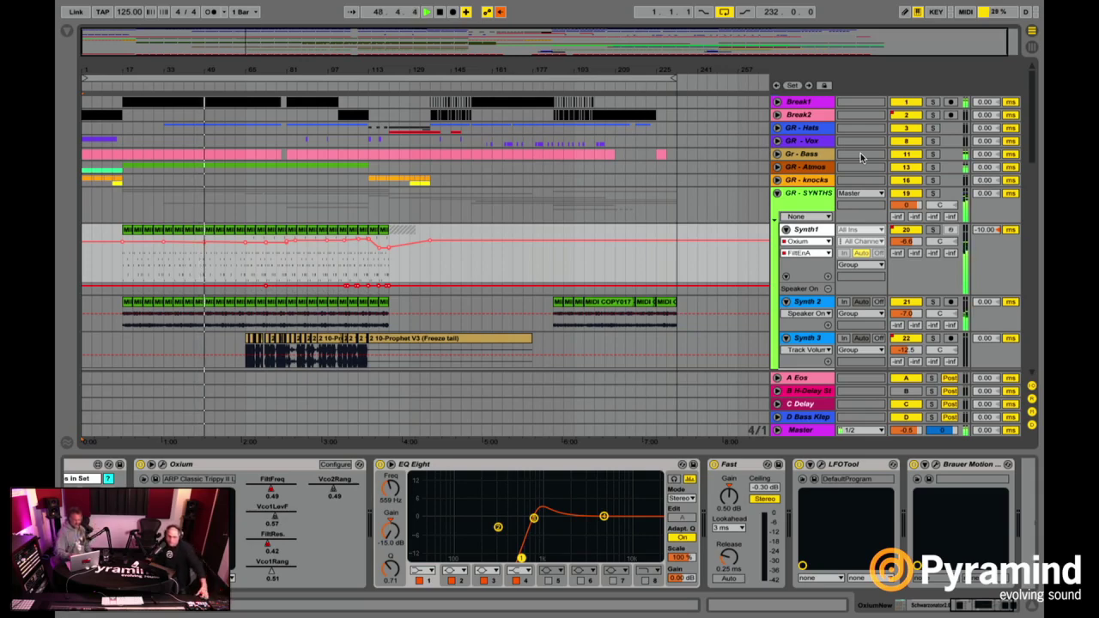
click(776, 194)
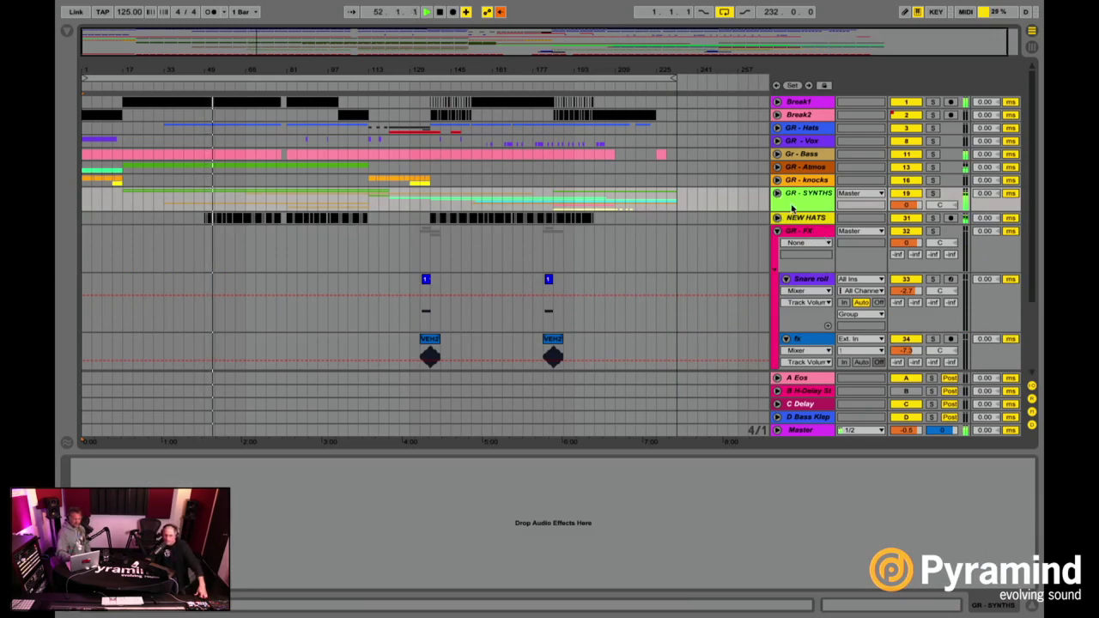
Step: Expand the Break1 and Break2 tracks to show their waveforms and enlarge the arrangement's time scale
click(776, 102)
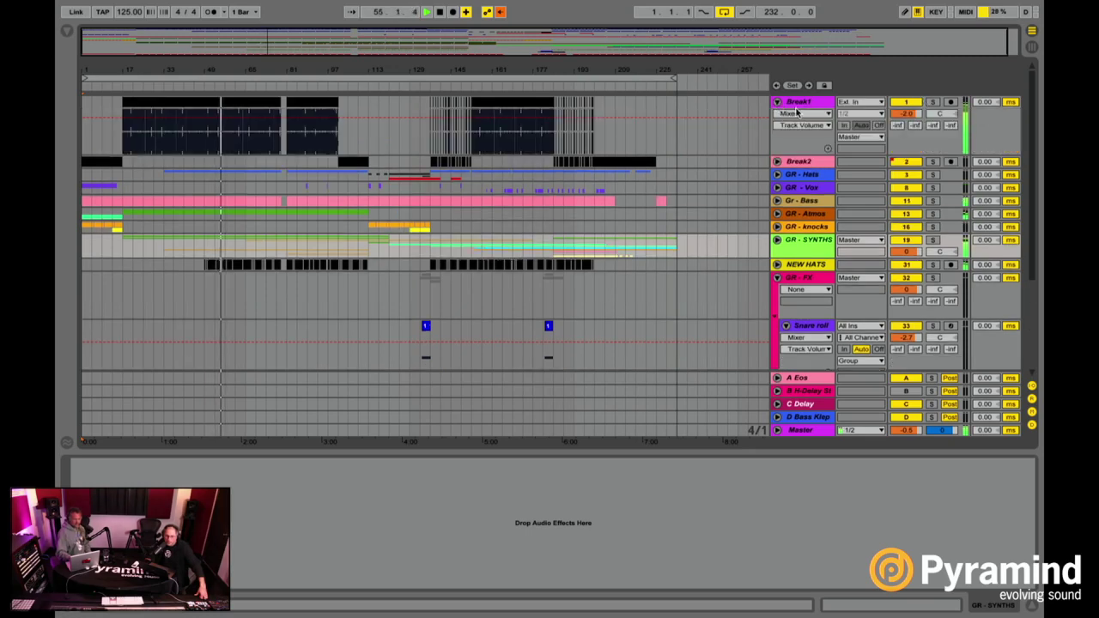
drag(223, 72, 245, 70)
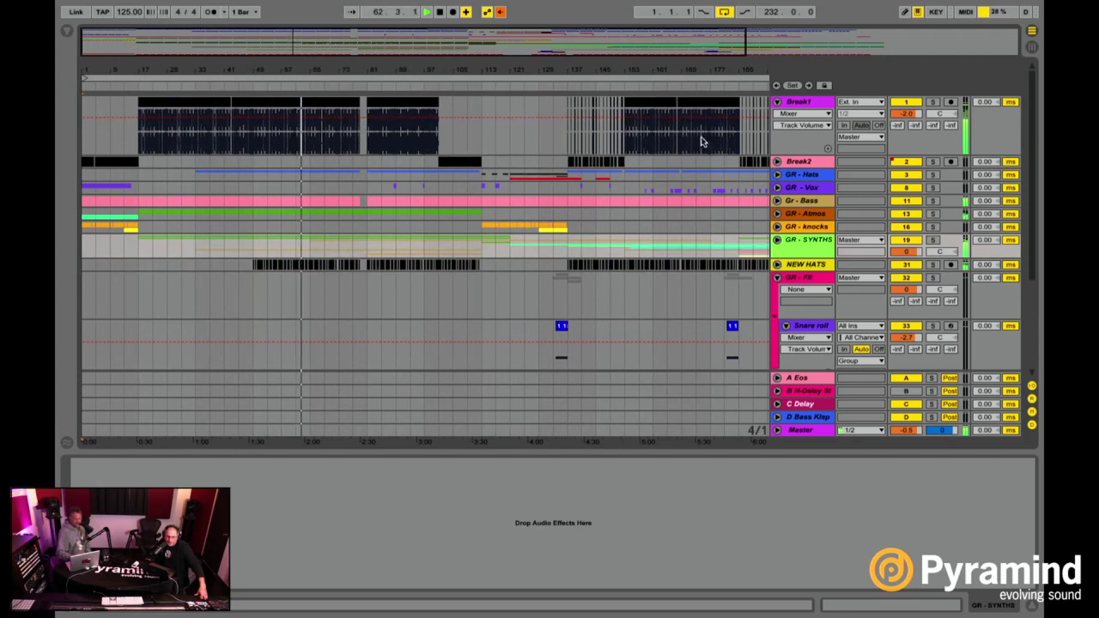
click(777, 163)
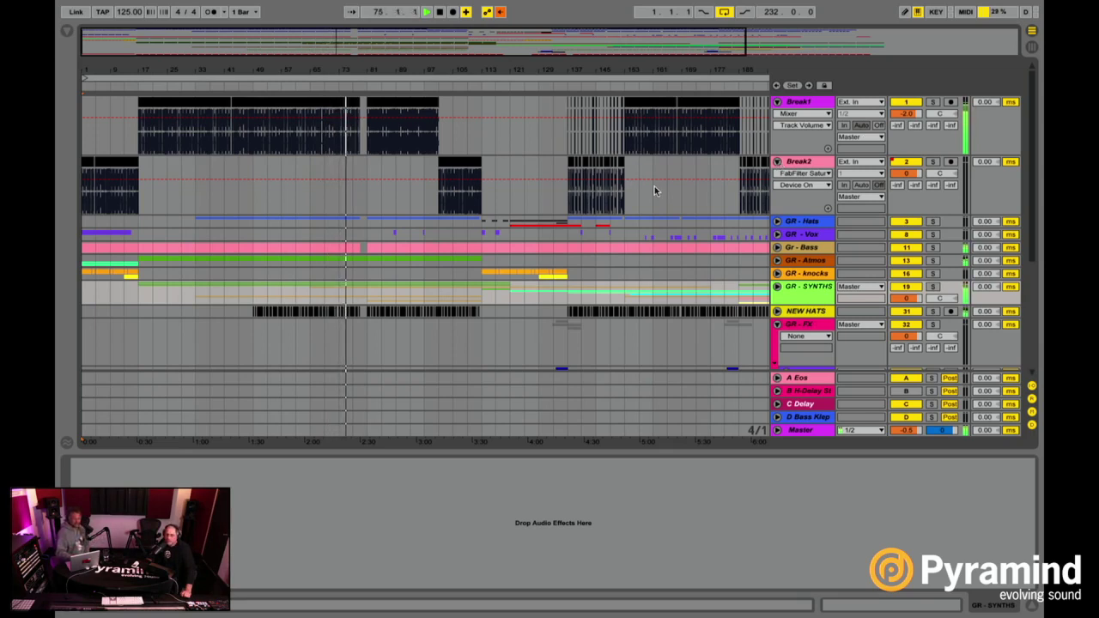
scroll(654, 189, down, 3)
scroll(654, 189, up, 2)
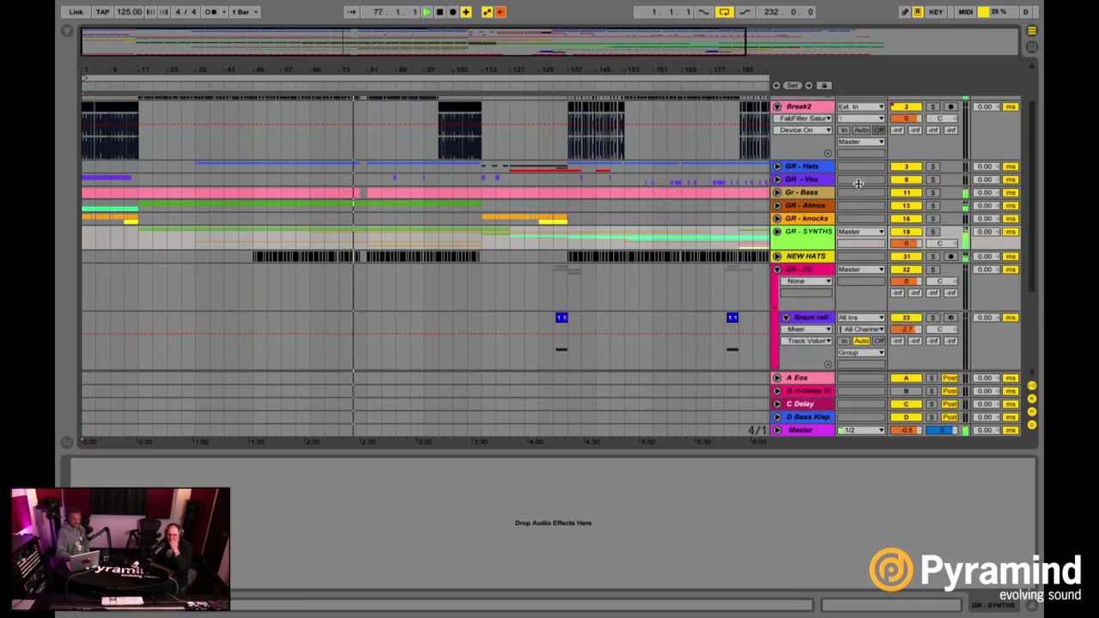
scroll(858, 183, up, 2)
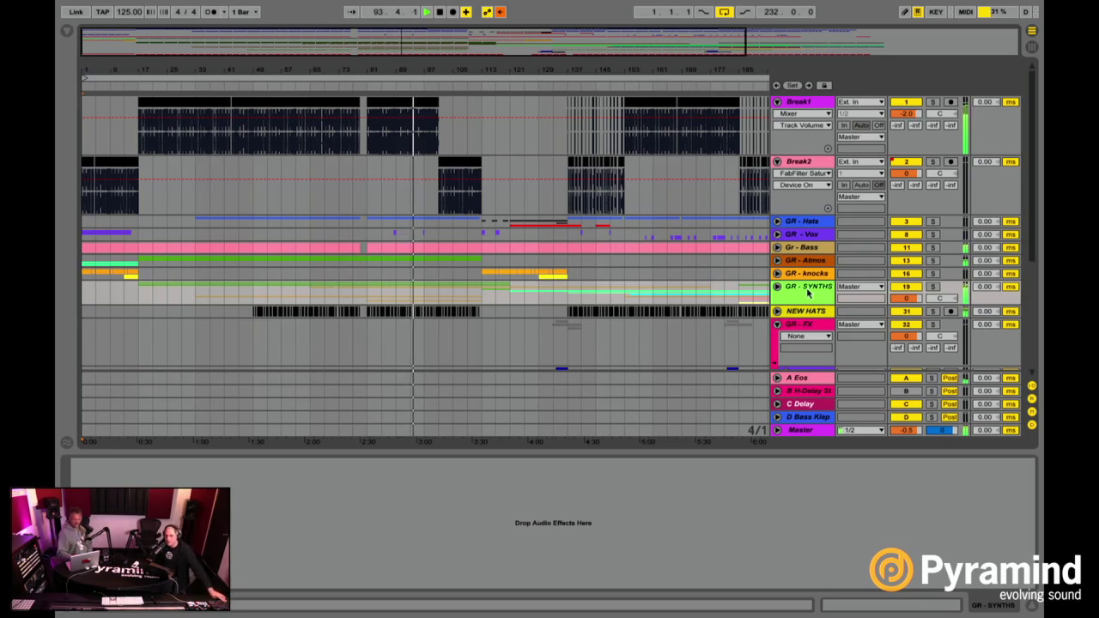
Step: Expand the GR - SYNTHS group and inspect the device chains of Synth1 and Synth 2
click(777, 286)
scroll(779, 290, down, 5)
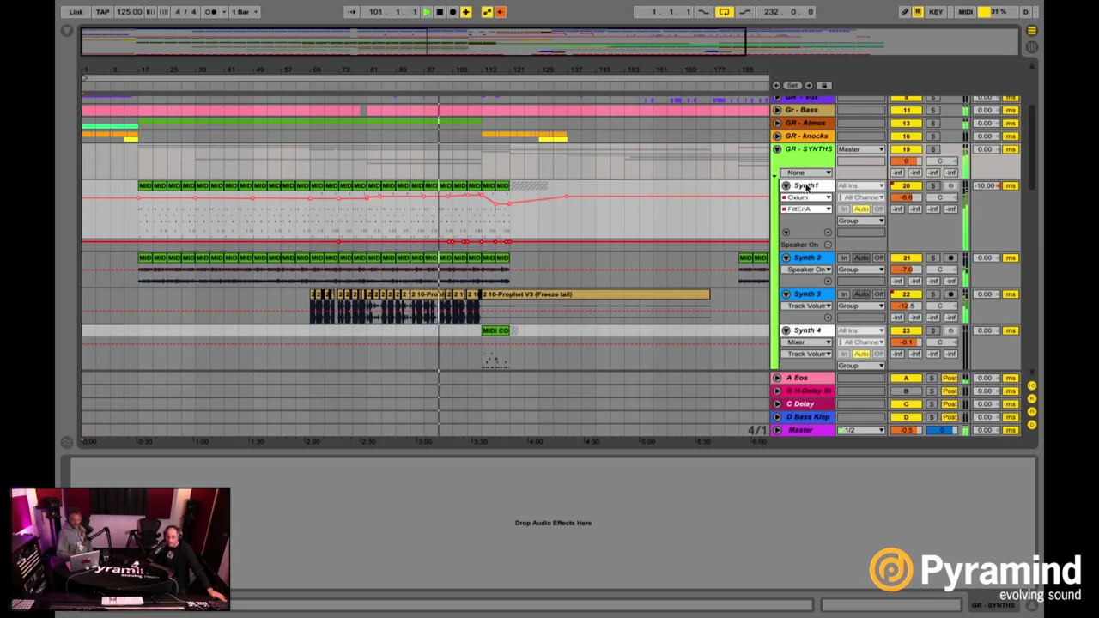
click(806, 188)
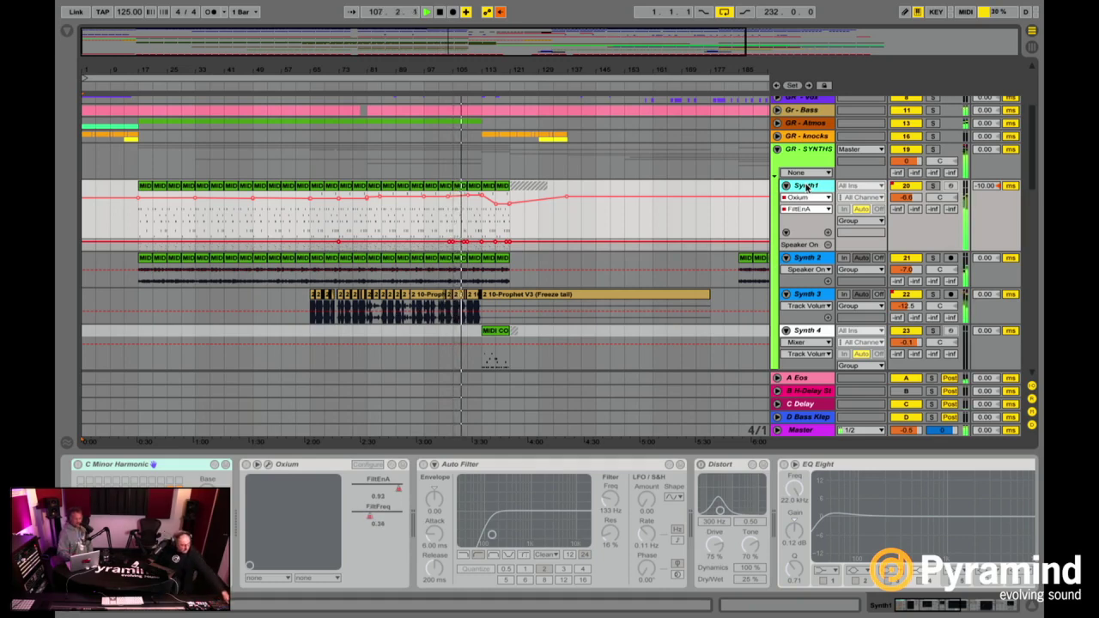
scroll(808, 187, down, 1)
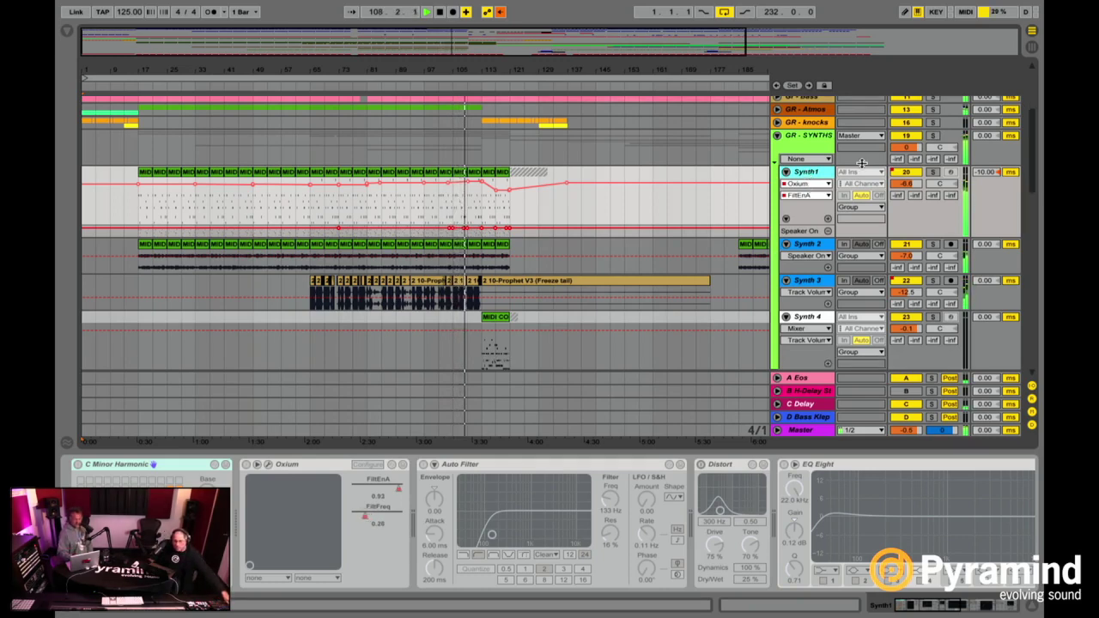
click(806, 246)
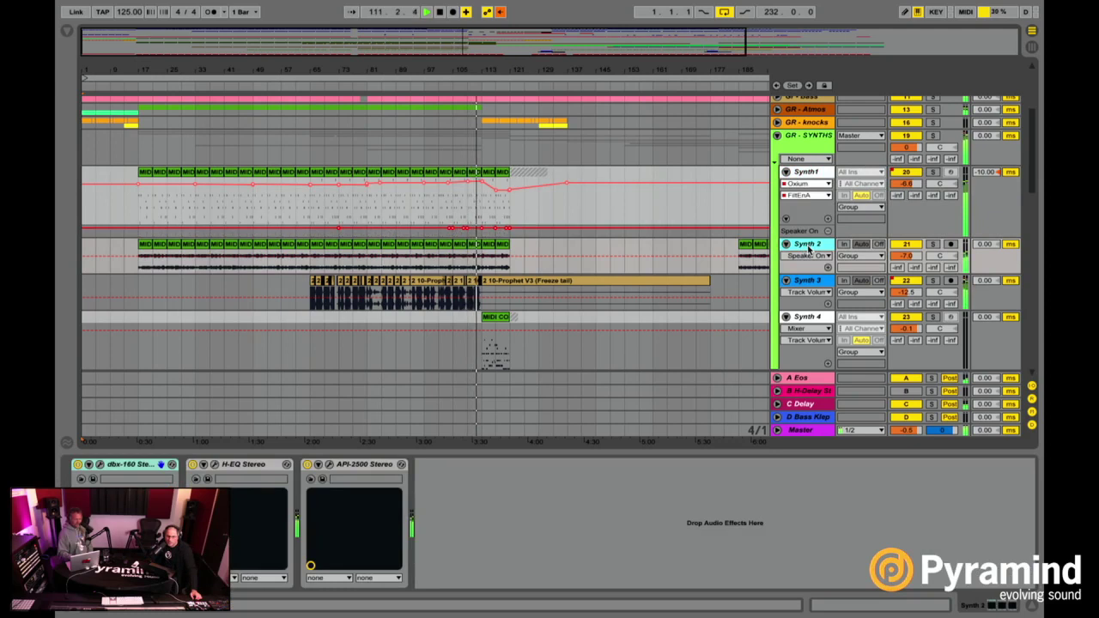
Step: Inspect the device chains of the Synth 3 and Synth 4 tracks
scroll(807, 255, down, 1)
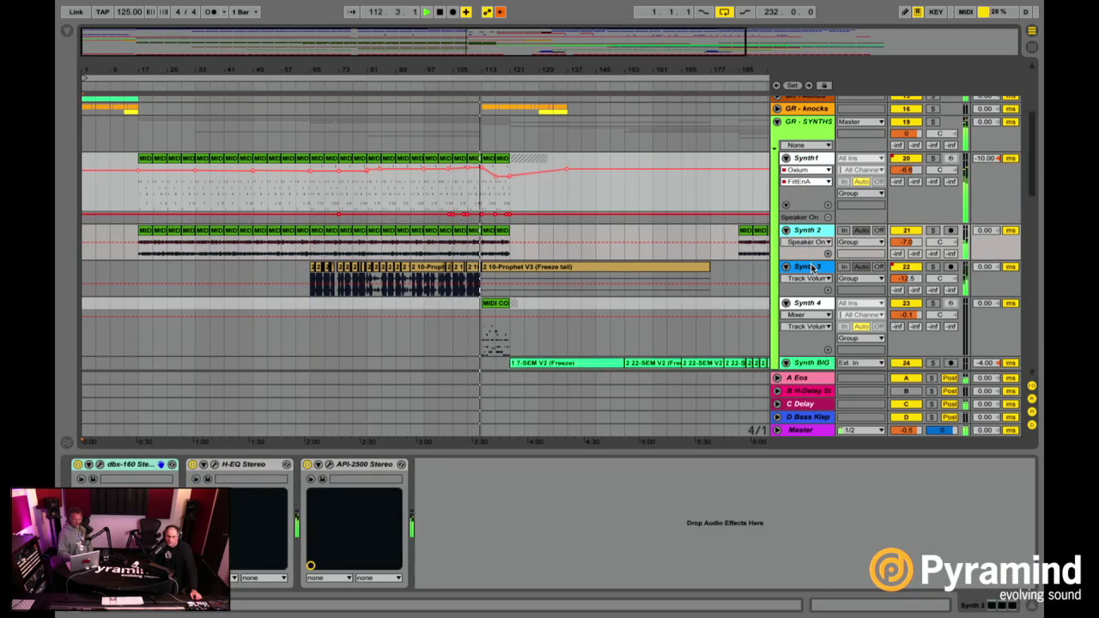
click(811, 267)
scroll(812, 269, down, 1)
scroll(812, 268, down, 4)
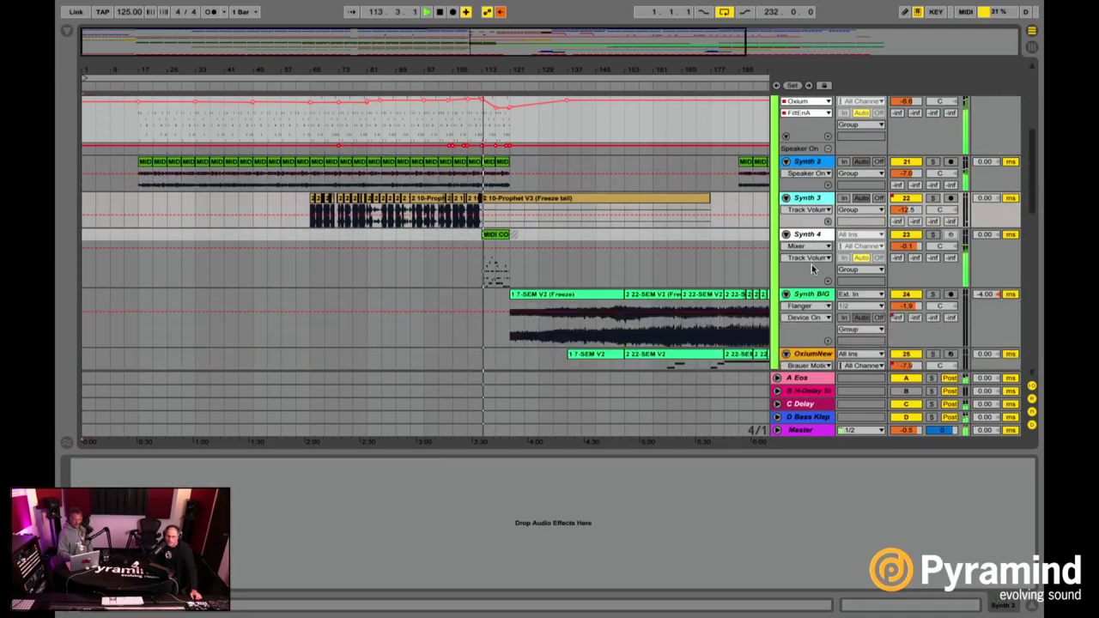
click(812, 235)
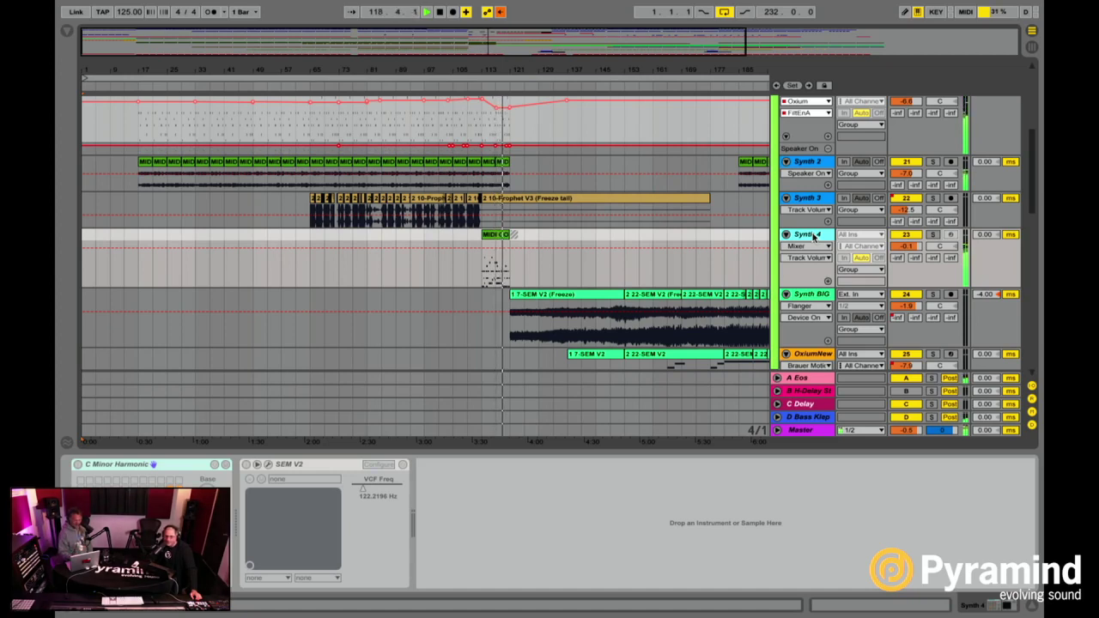
Step: Bring the whole arrangement length into view and inspect the device chain of the Synth LOW track
scroll(636, 262, down, 2)
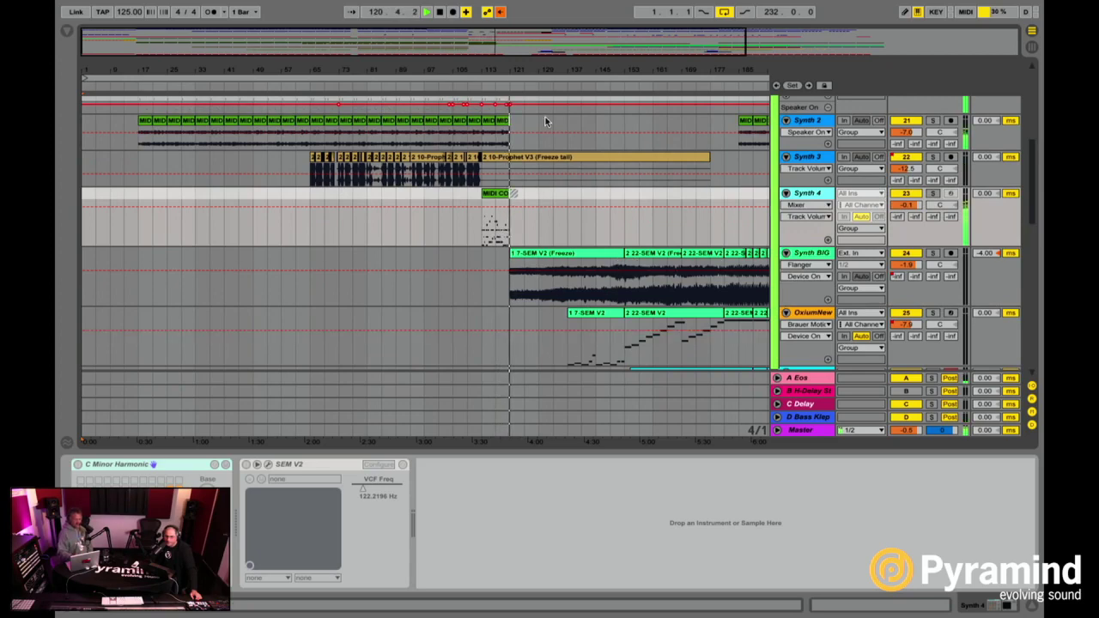
drag(520, 72, 410, 67)
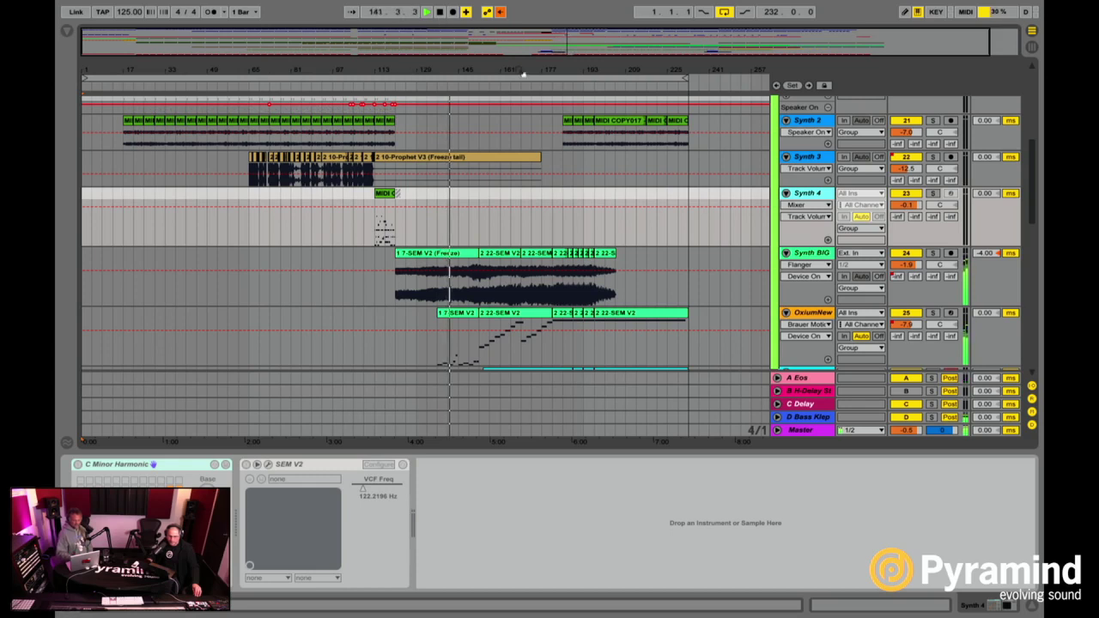
scroll(798, 283, down, 3)
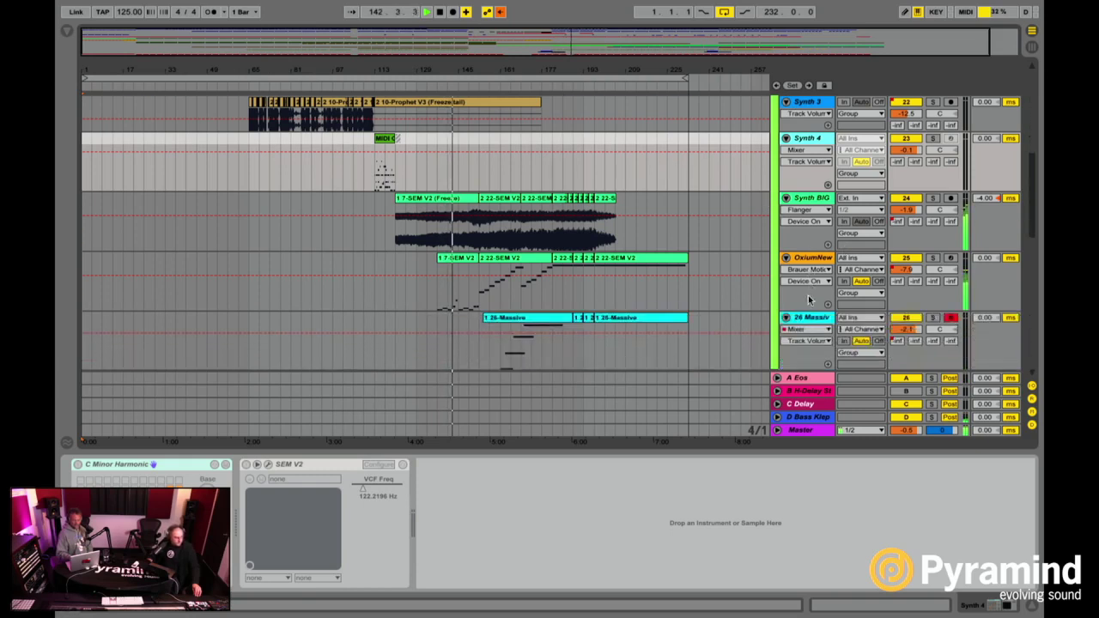
scroll(807, 298, down, 1)
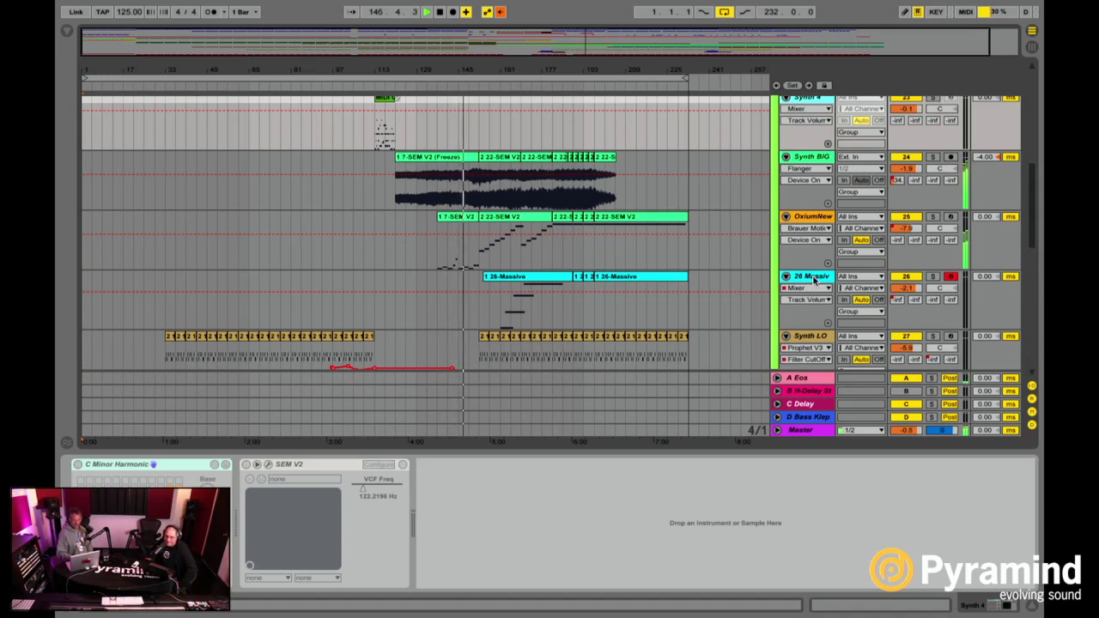
scroll(814, 280, down, 2)
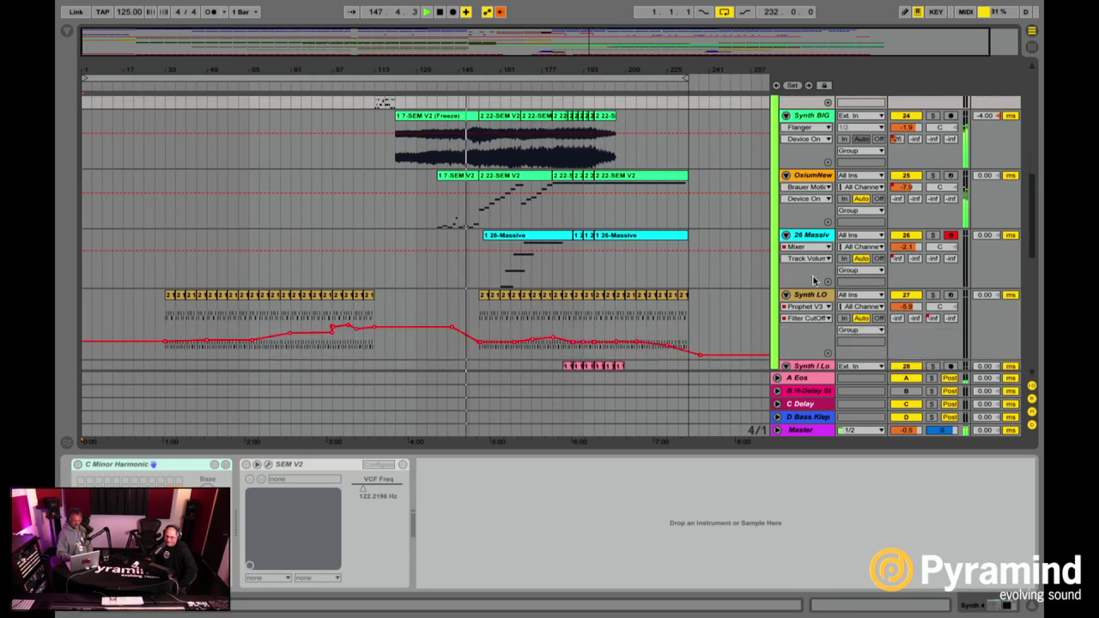
click(816, 299)
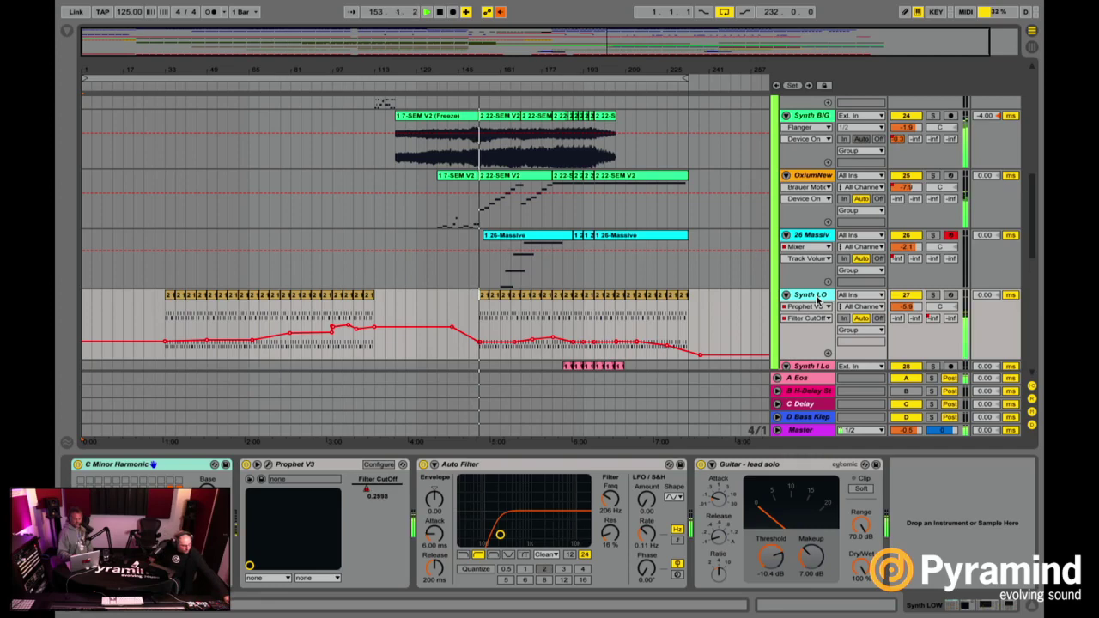
Step: View the Massive synth's plug-in window on the 26-Massive track and close it again
click(811, 239)
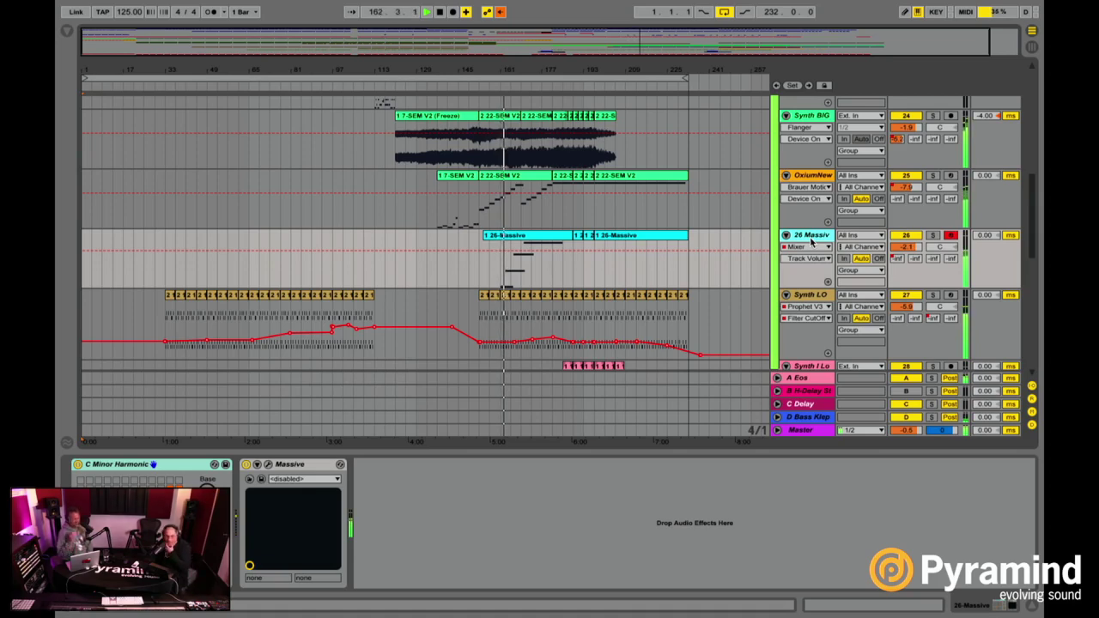
click(267, 467)
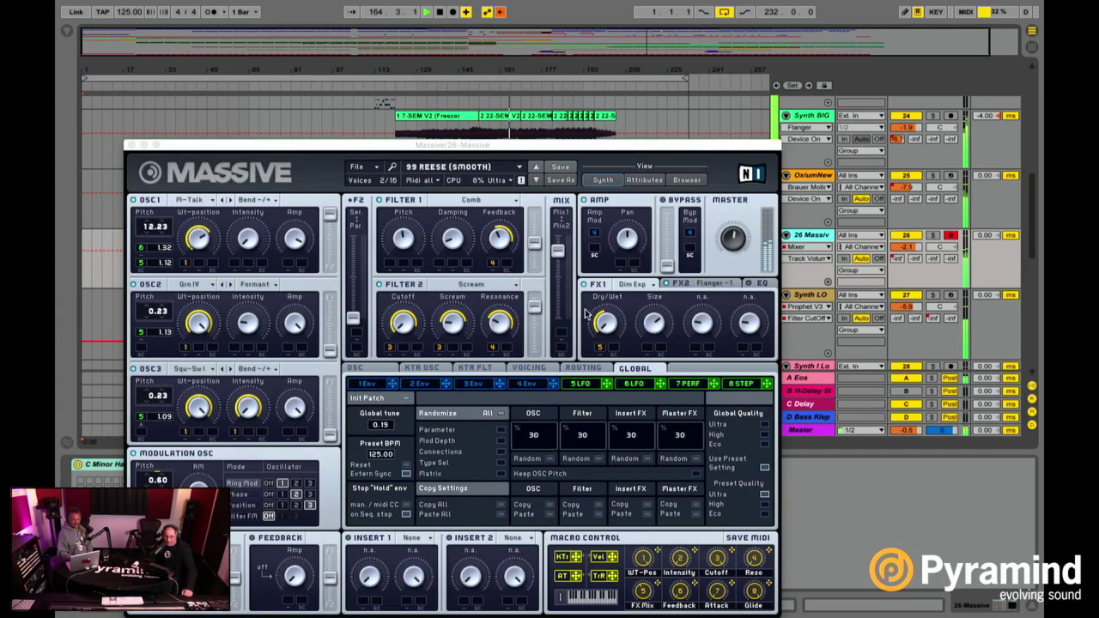
click(131, 146)
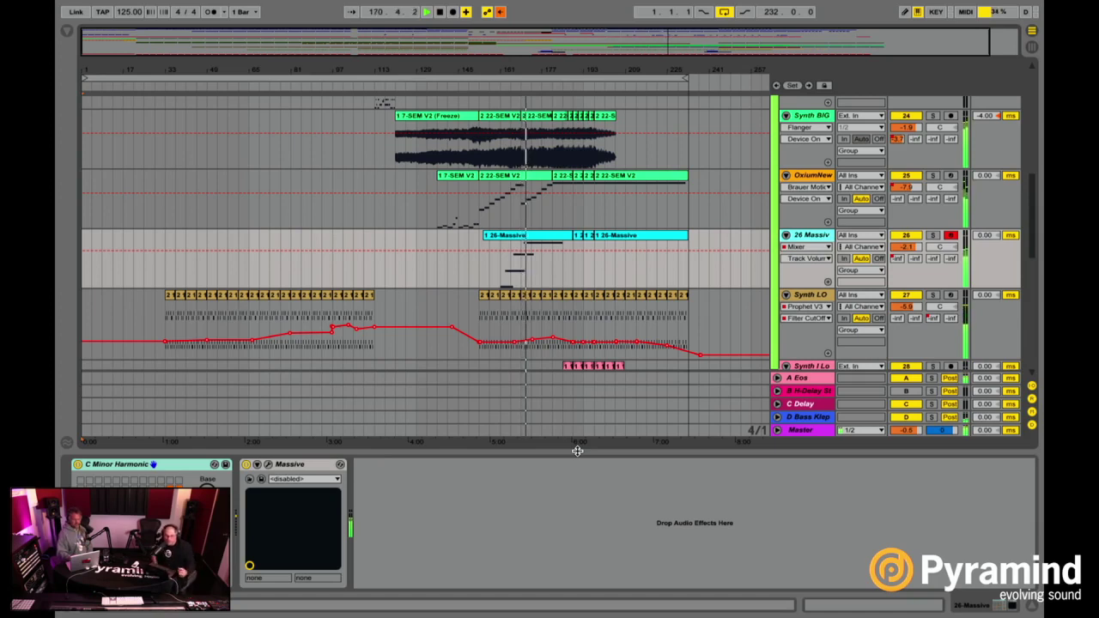
Step: Inspect the device chain of the Synth I Love You track and view the synth tracks below it
click(805, 330)
click(807, 260)
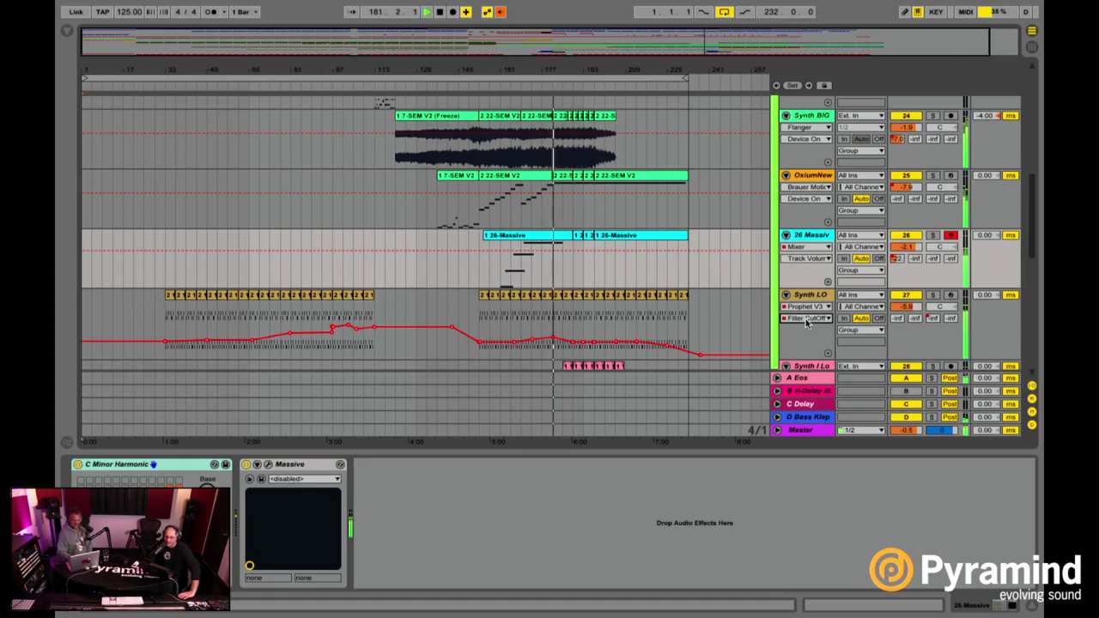
scroll(807, 322, down, 4)
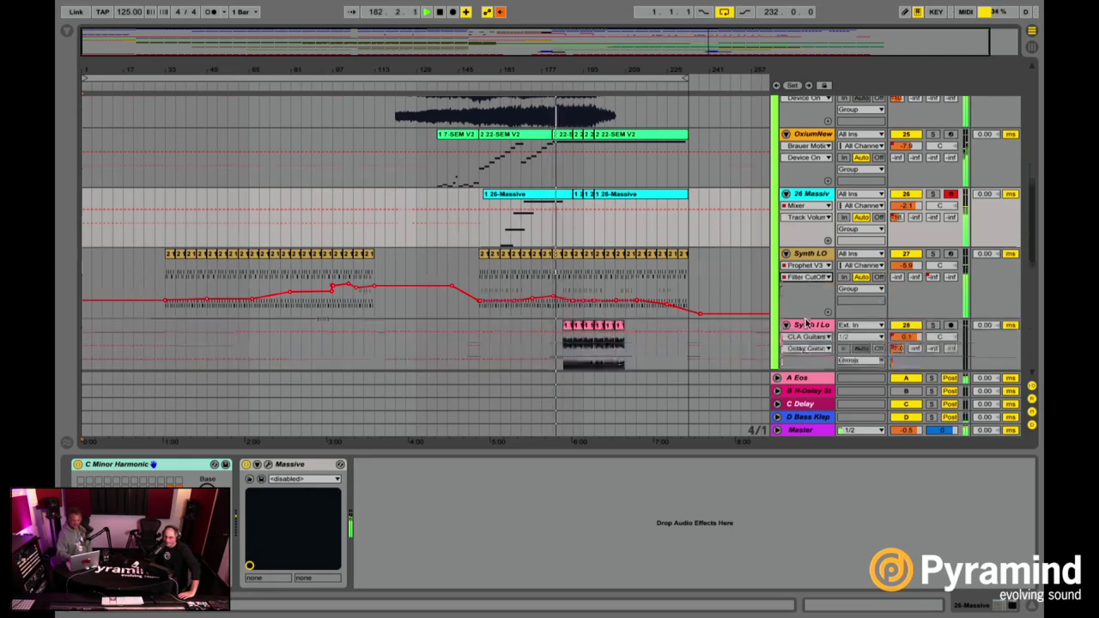
click(810, 286)
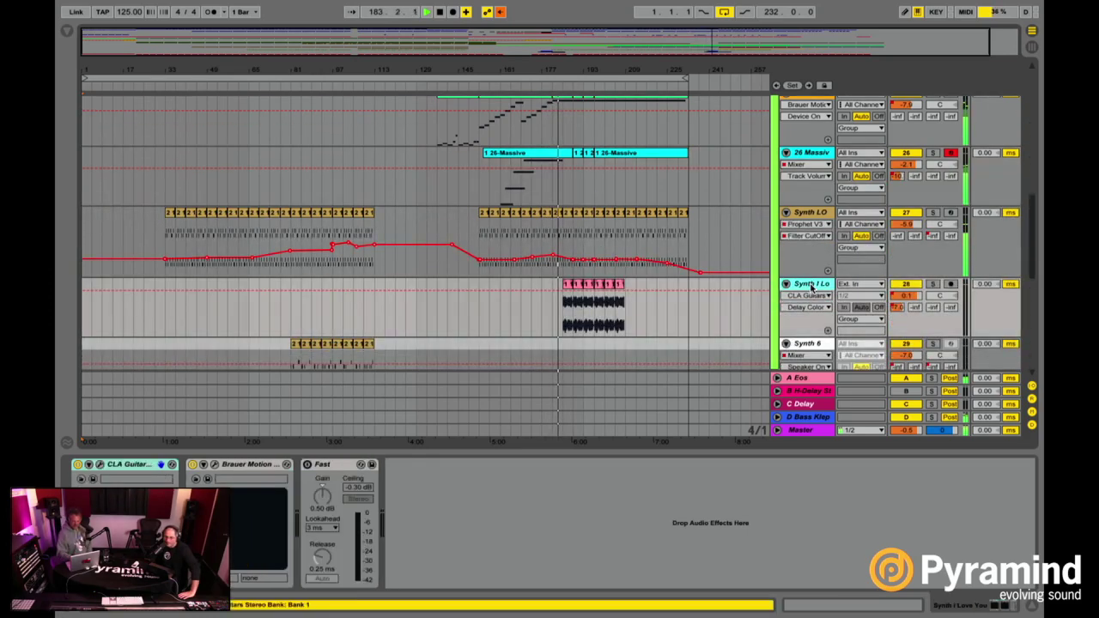
scroll(811, 288, down, 4)
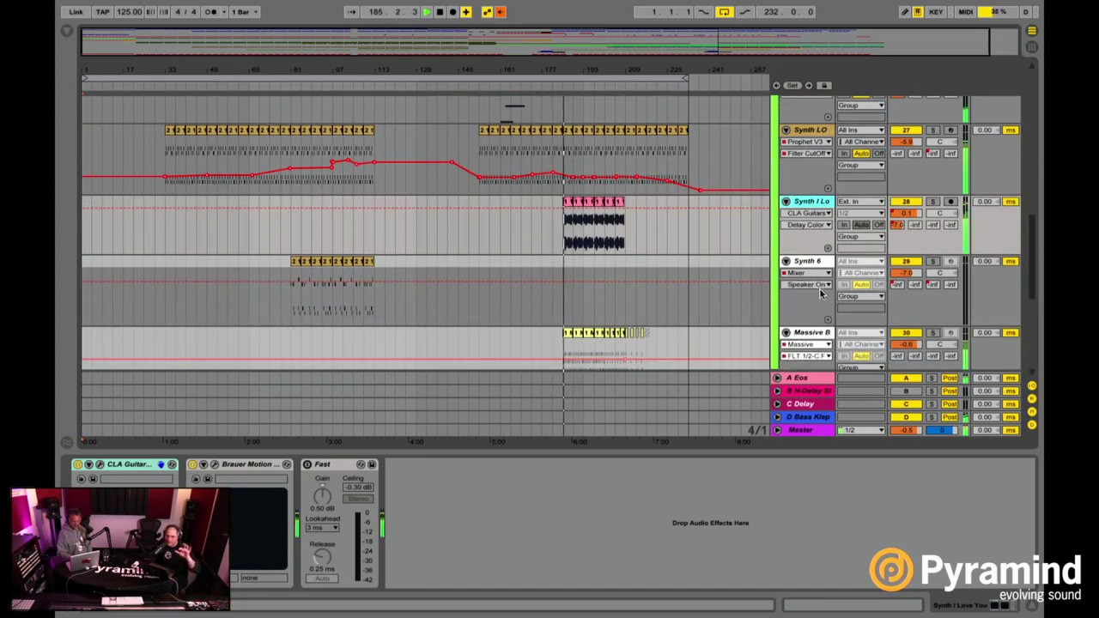
Step: Return to the OxiumNew track and display its device chain
scroll(820, 292, up, 4)
scroll(820, 293, up, 4)
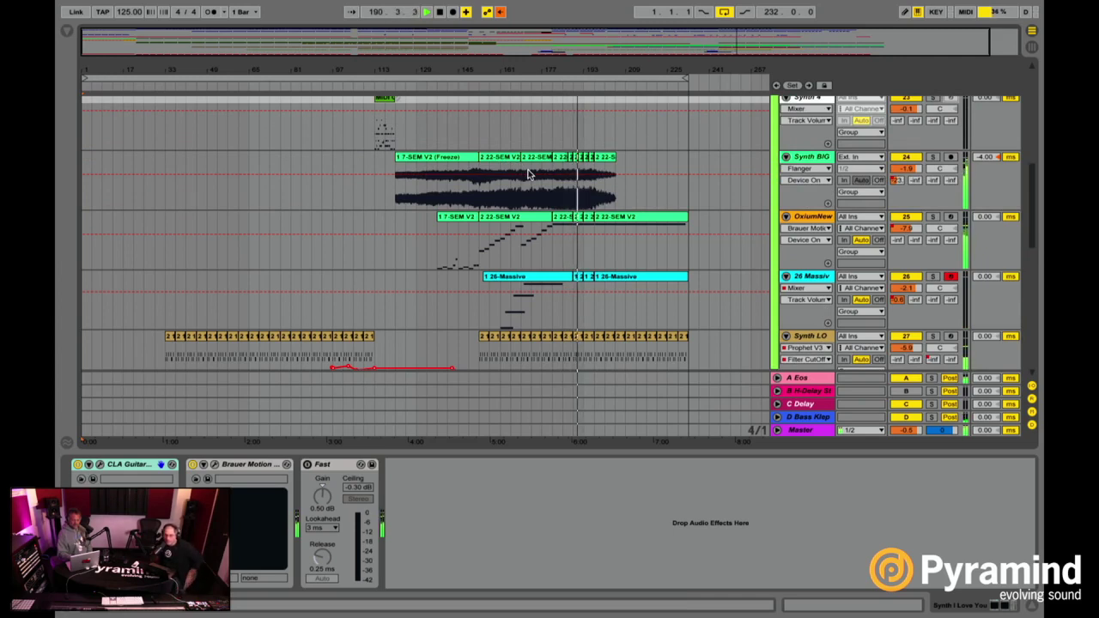
scroll(528, 174, up, 1)
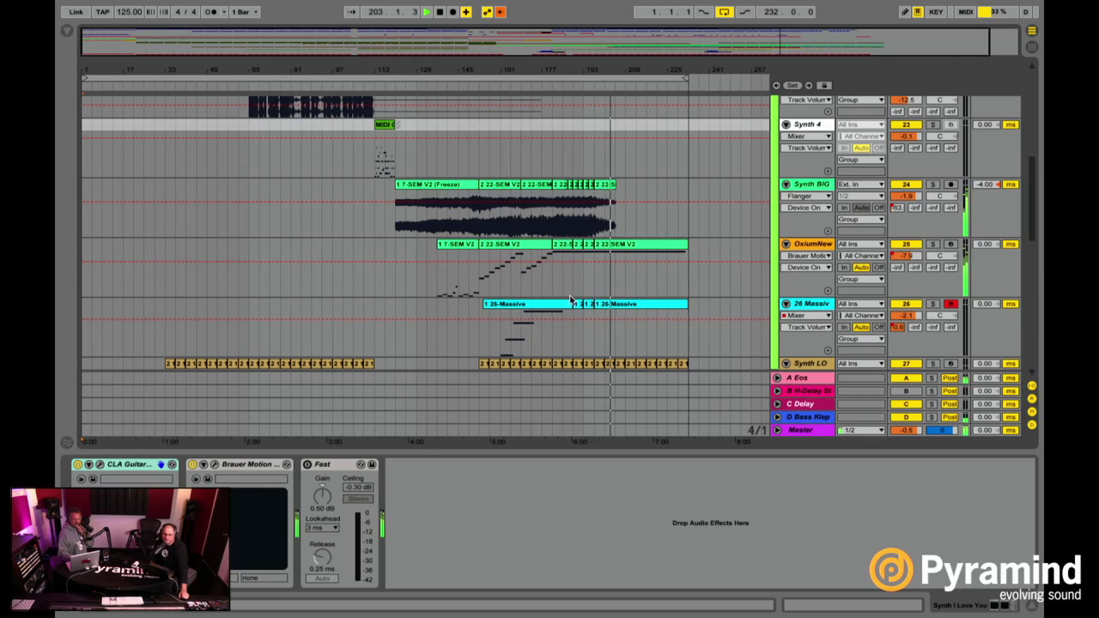
click(816, 245)
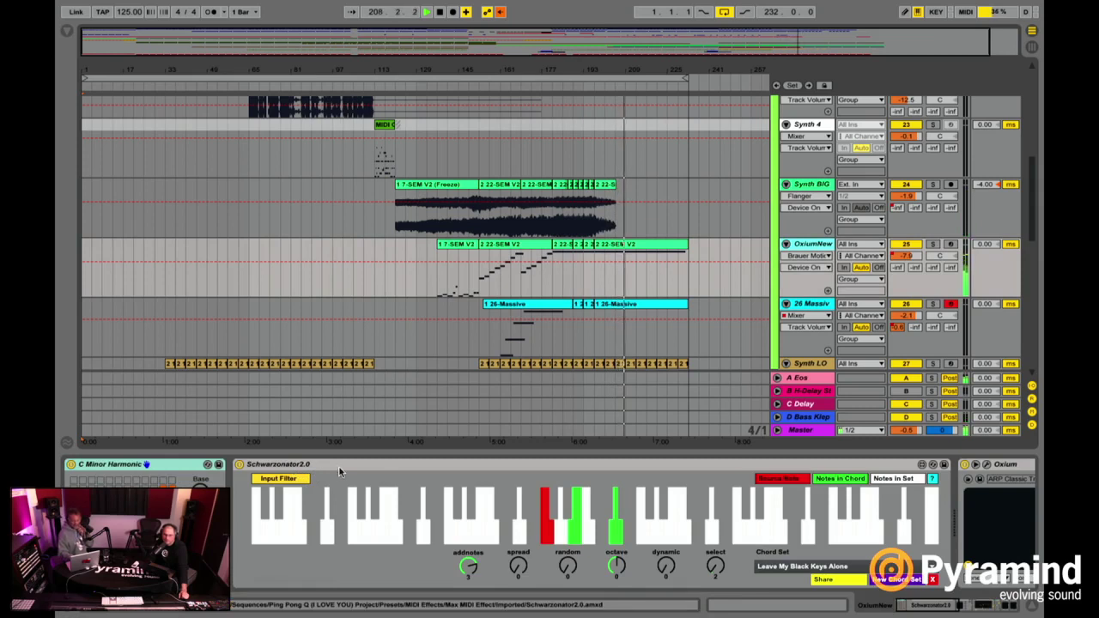
Step: Examine the rest of the OxiumNew device chain through to the Oxium instrument, along with the synth tracks below it
scroll(339, 471, right, 2)
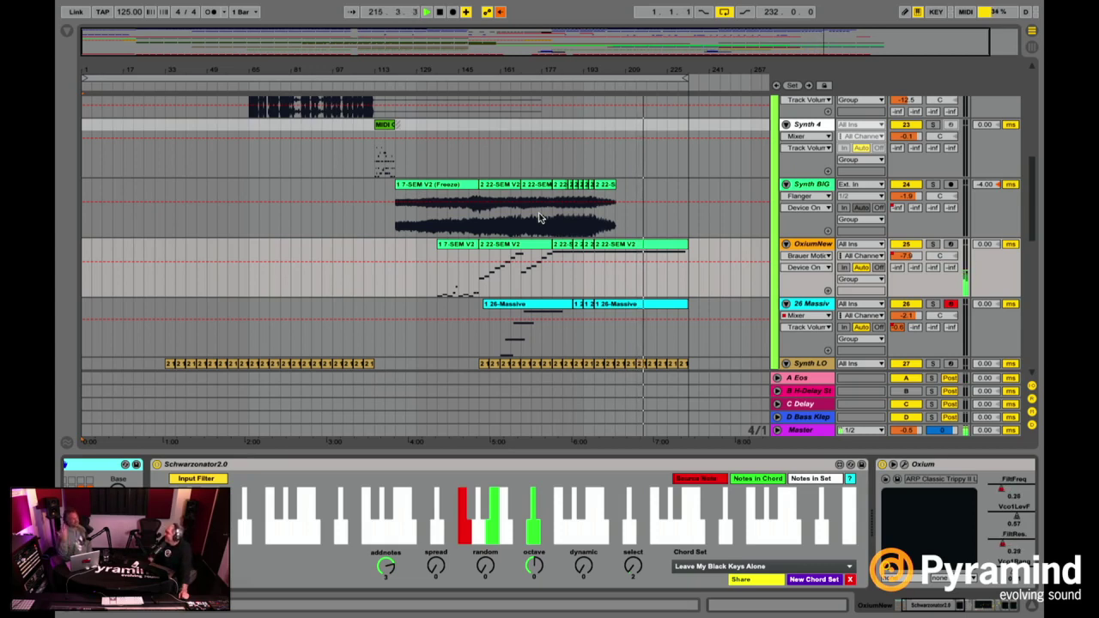
scroll(539, 218, down, 3)
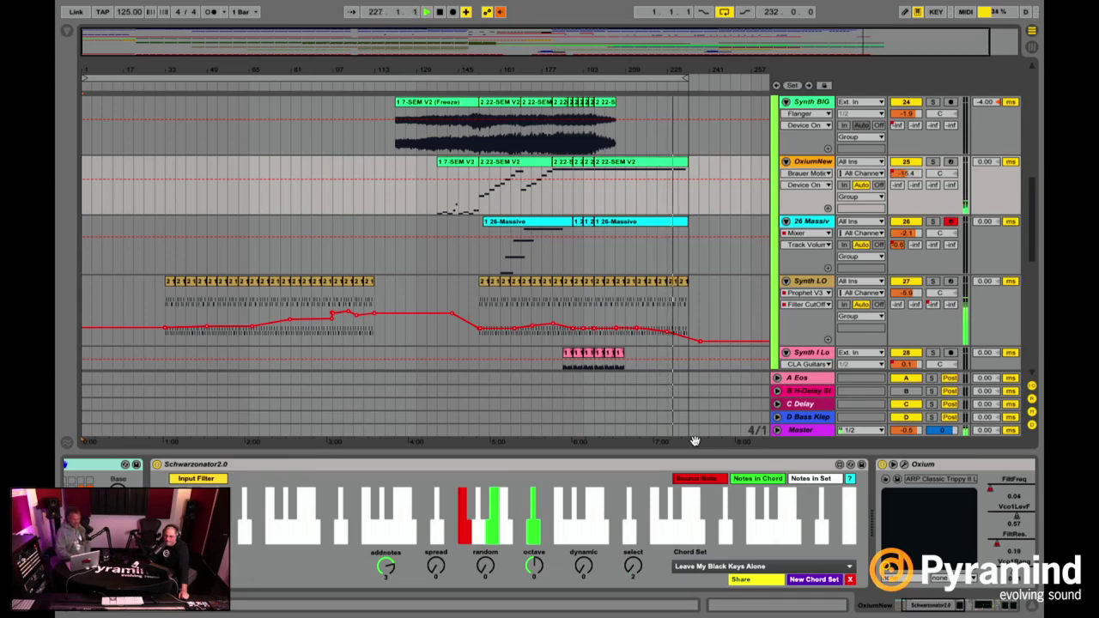
scroll(789, 478, right, 3)
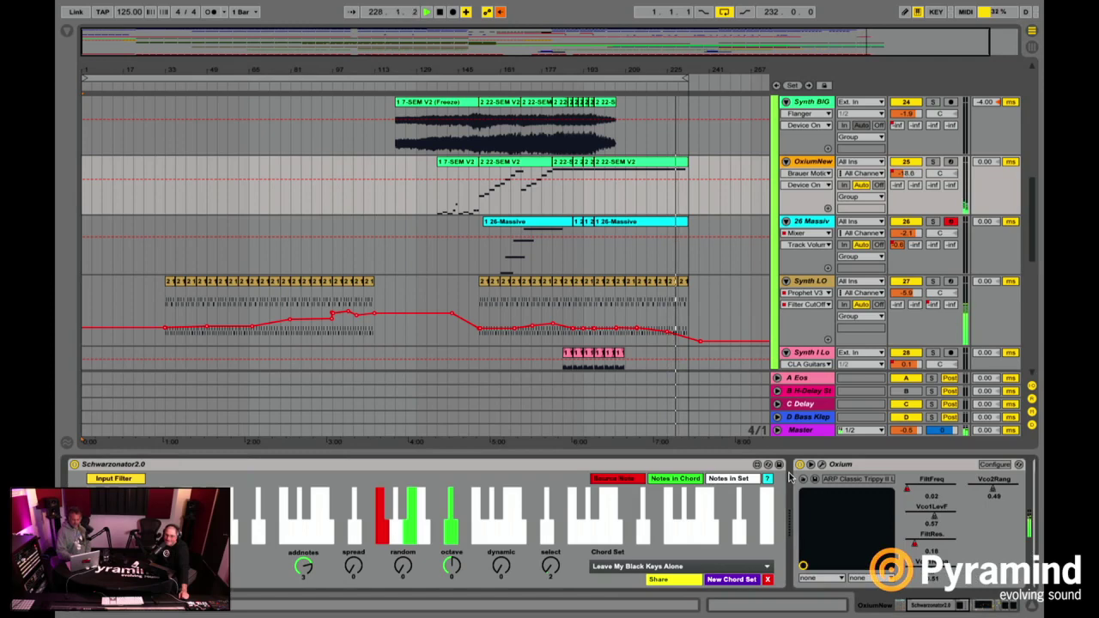
Step: Display the device chain of the Synth I Love You track and open its CLA Guitars plug-in window
scroll(828, 204, down, 5)
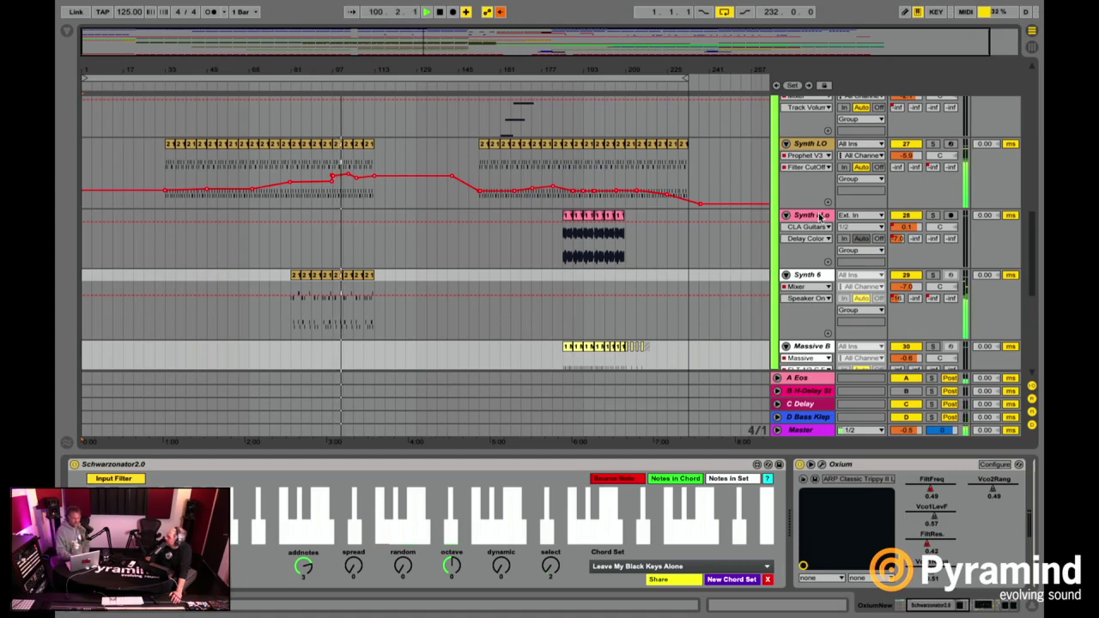
scroll(820, 216, down, 2)
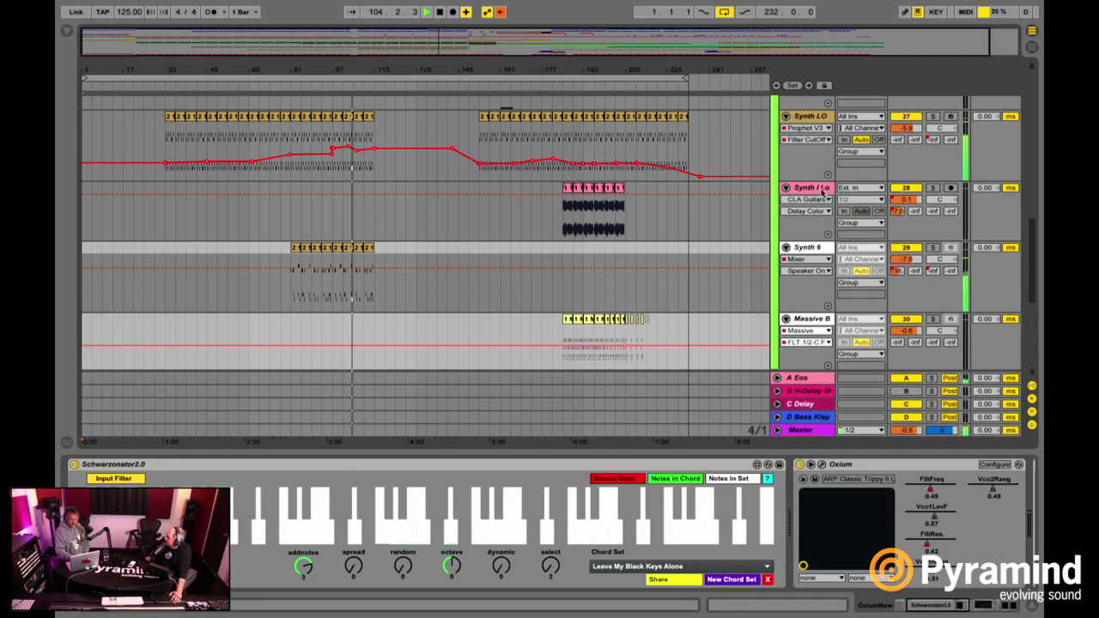
click(823, 192)
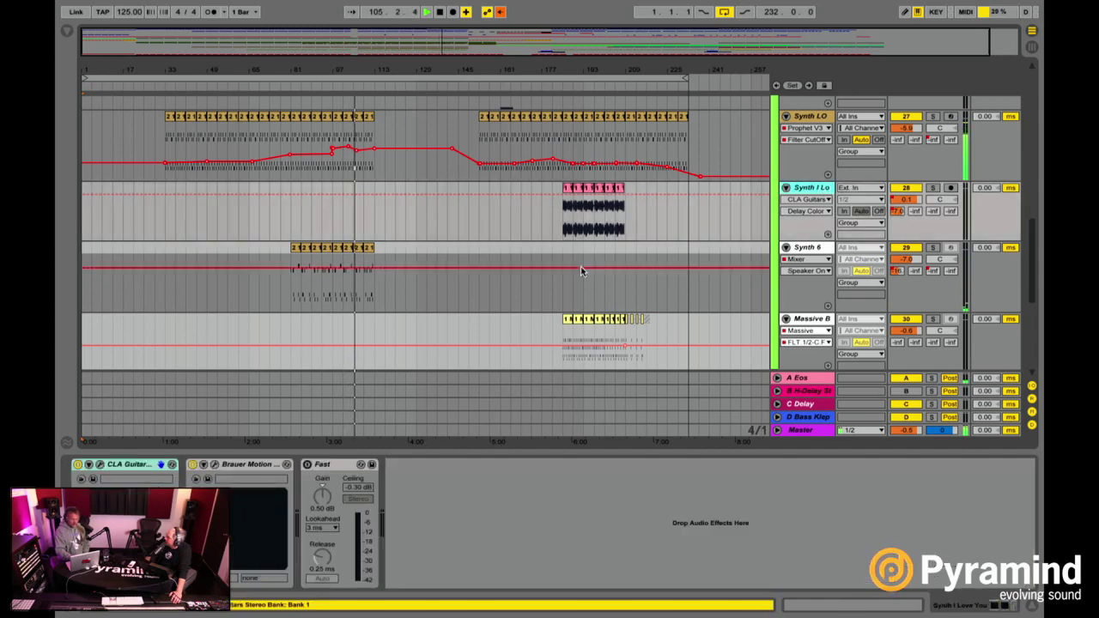
click(99, 464)
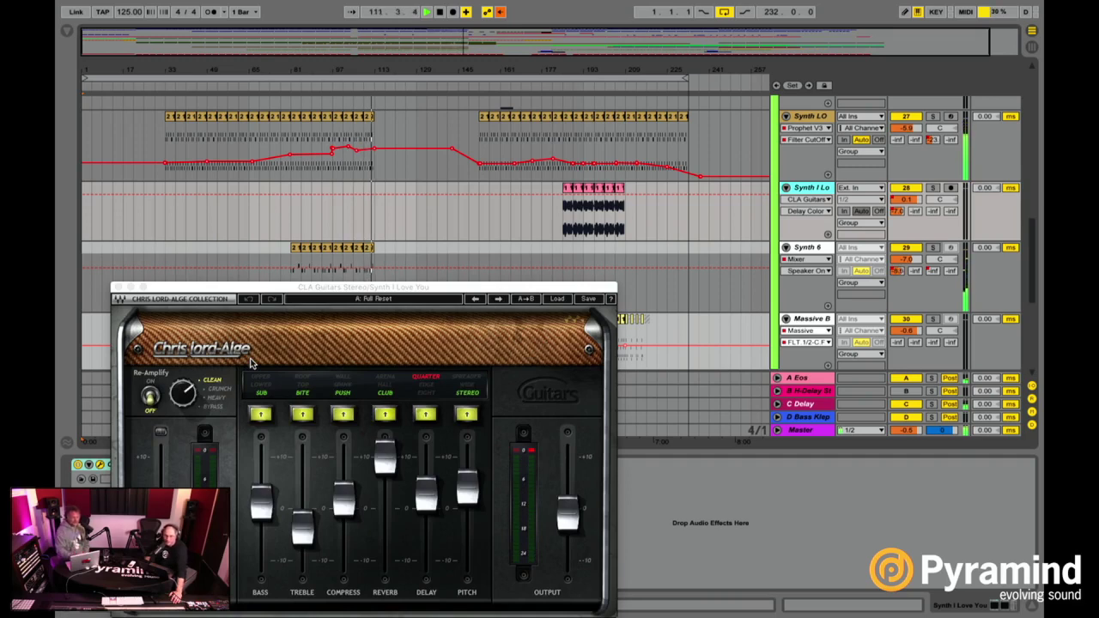
Step: Reposition the CLA Guitars window so the Synth I Love You clips and the device chain stay uncovered
click(421, 292)
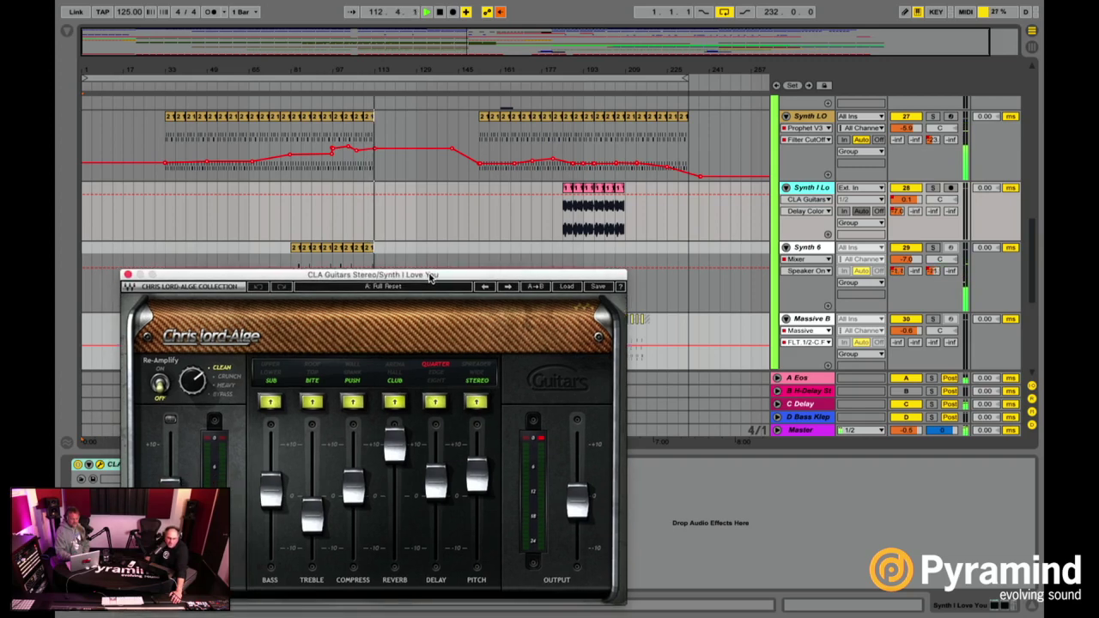
drag(420, 291, 562, 216)
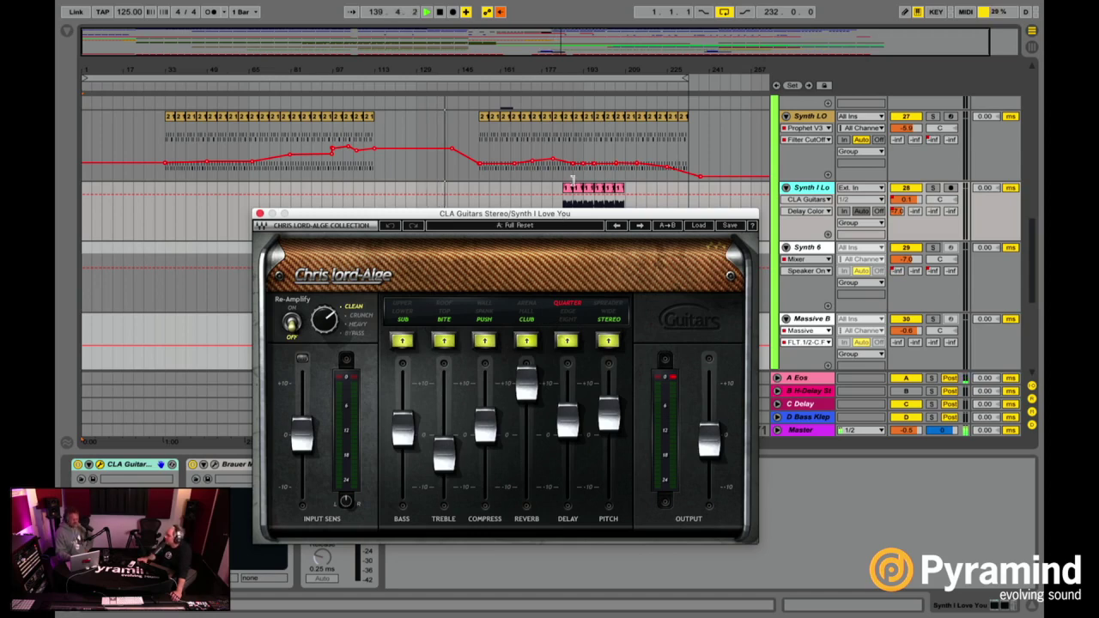
drag(539, 218, 668, 225)
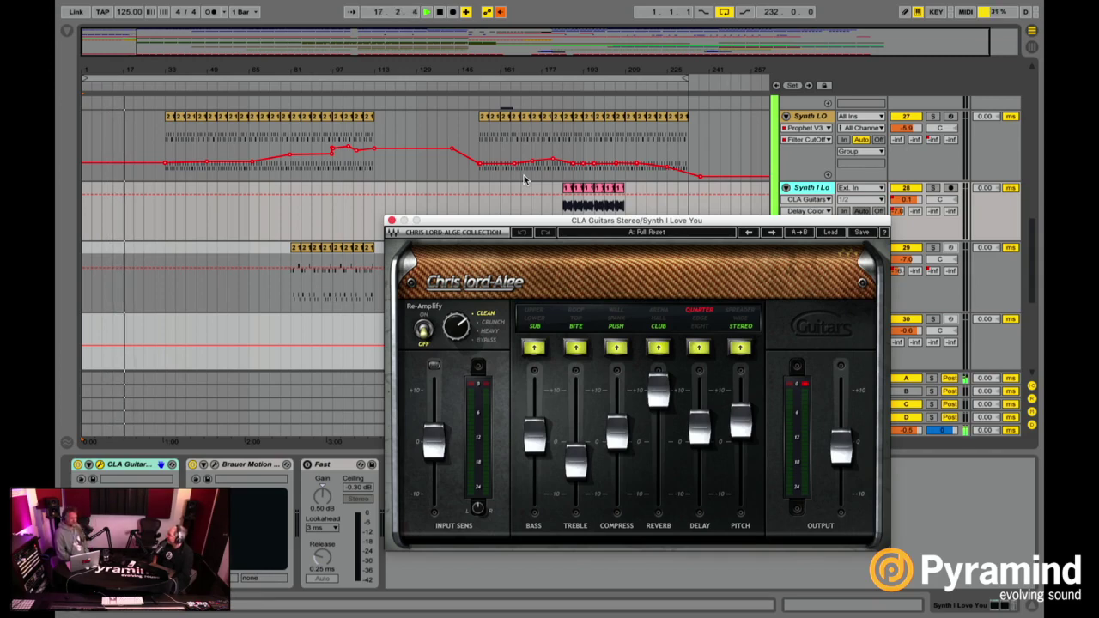
Step: Stop the song's playback and switch to Flow 8 Deck
click(440, 12)
click(441, 12)
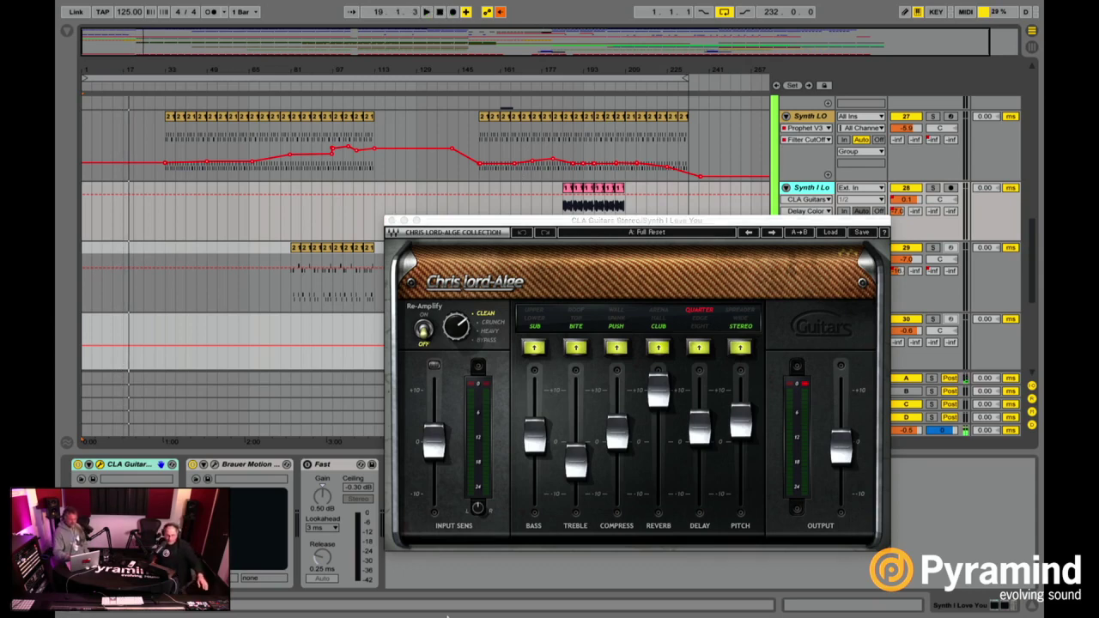
mouse_move(438, 615)
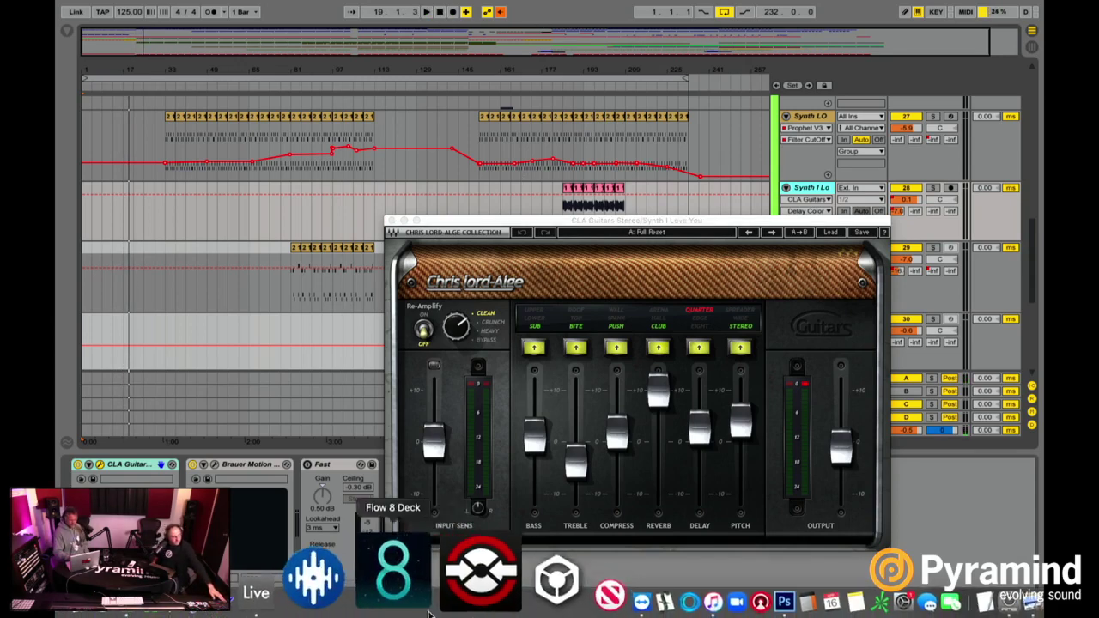
click(418, 593)
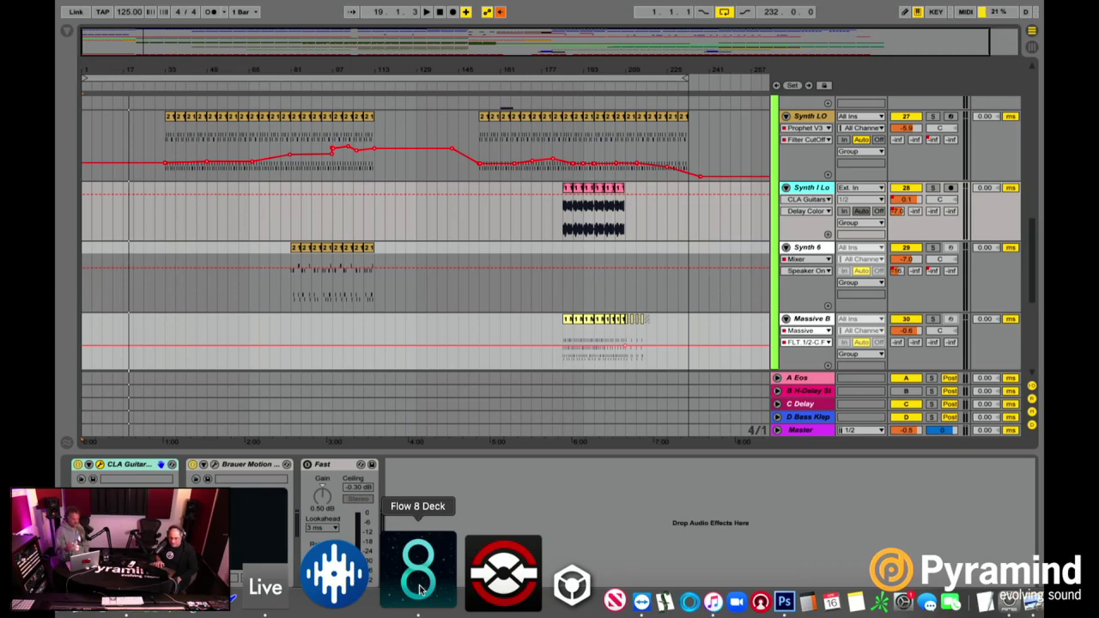
click(420, 588)
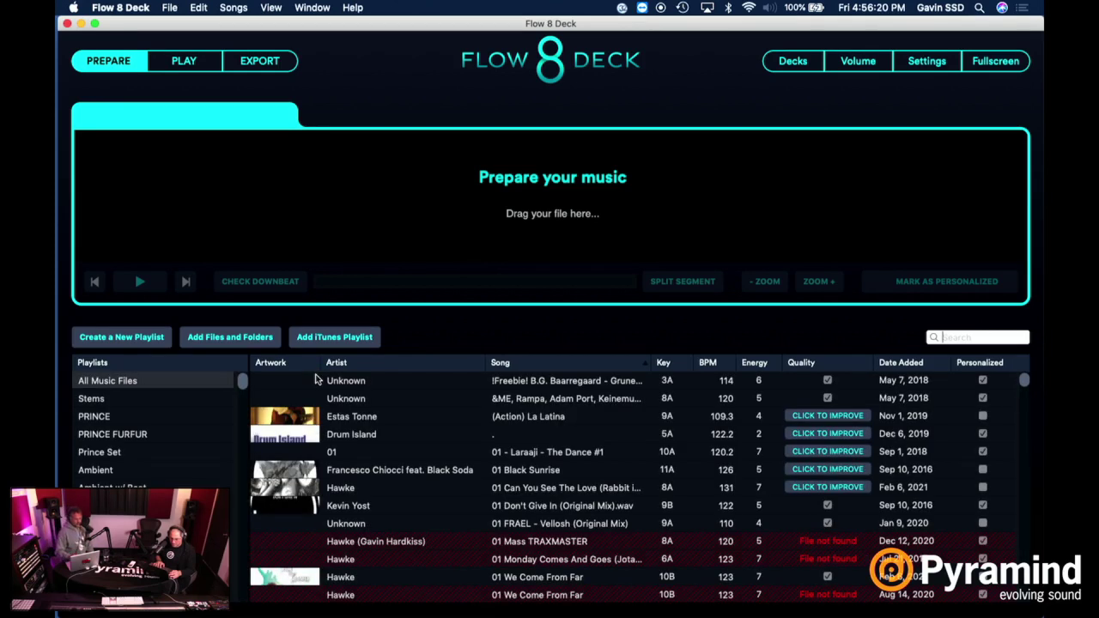
Step: Select the Hawke 4 Yoga playlist and search the songs for "raincry"
drag(242, 384, 240, 578)
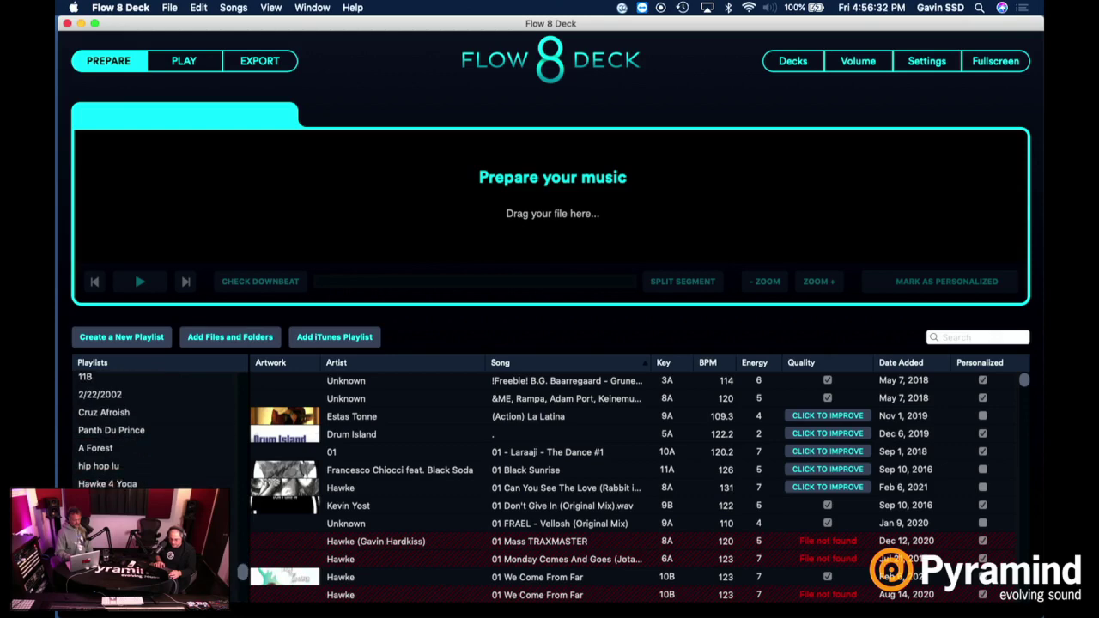
click(108, 483)
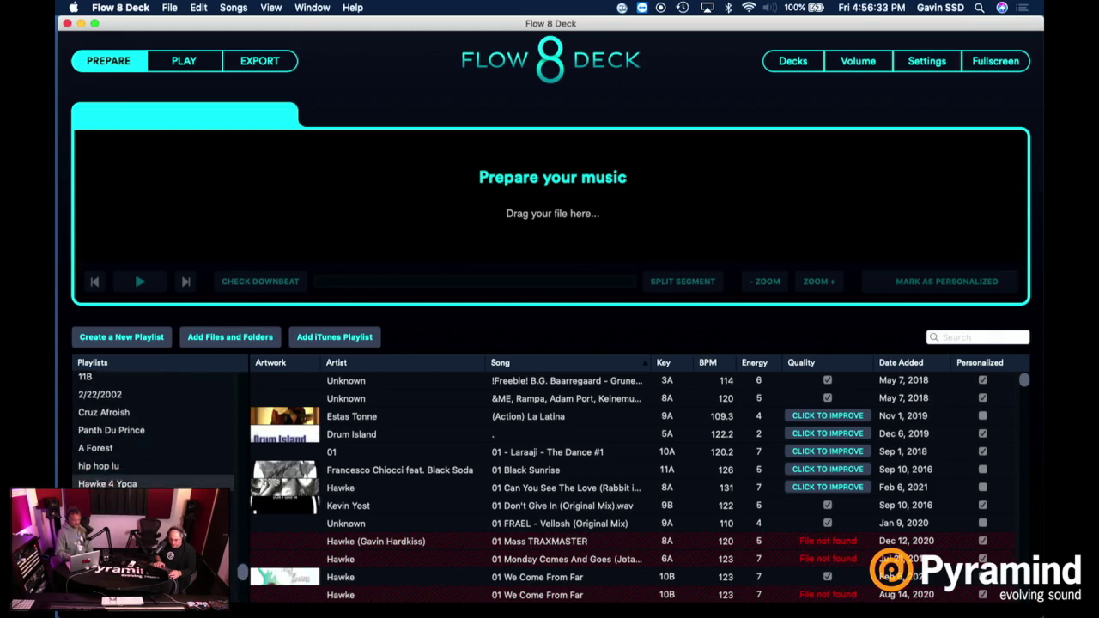
click(947, 337)
text(ra)
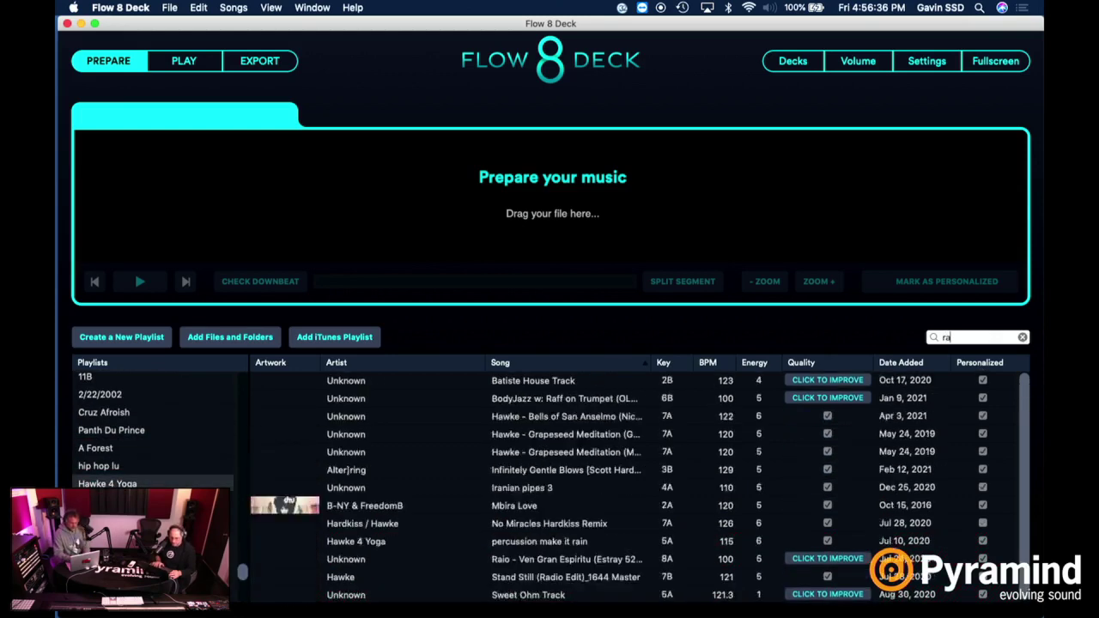
text(incry)
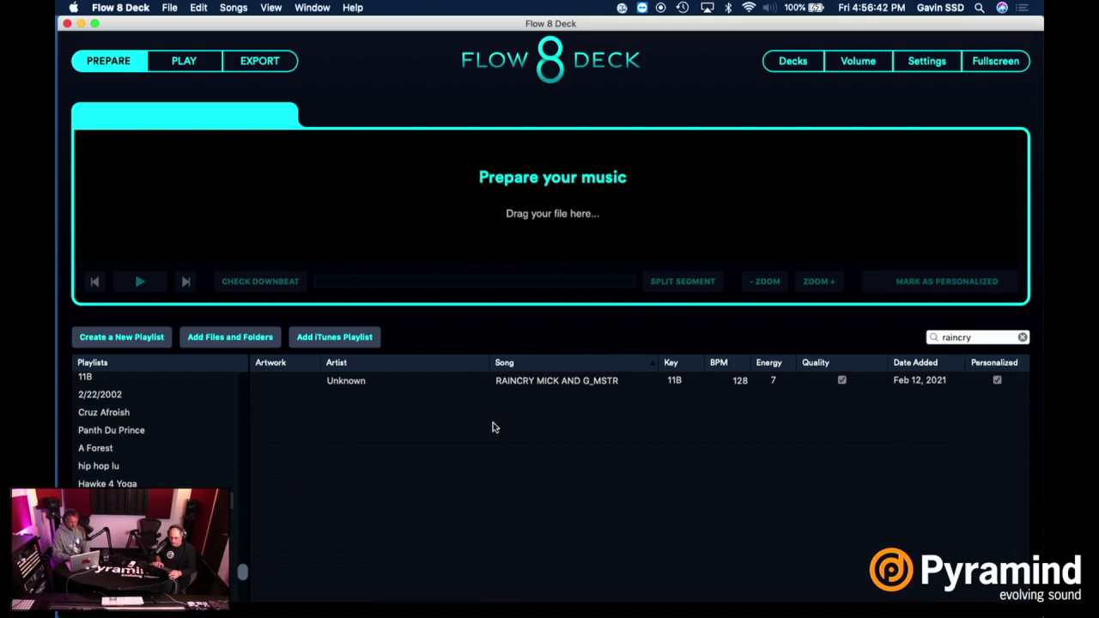
Step: Apply the raincry search to All Music Files and play God Within - Raincry (Spiritual Thirst) by Hardkiss
drag(241, 563, 241, 380)
click(140, 383)
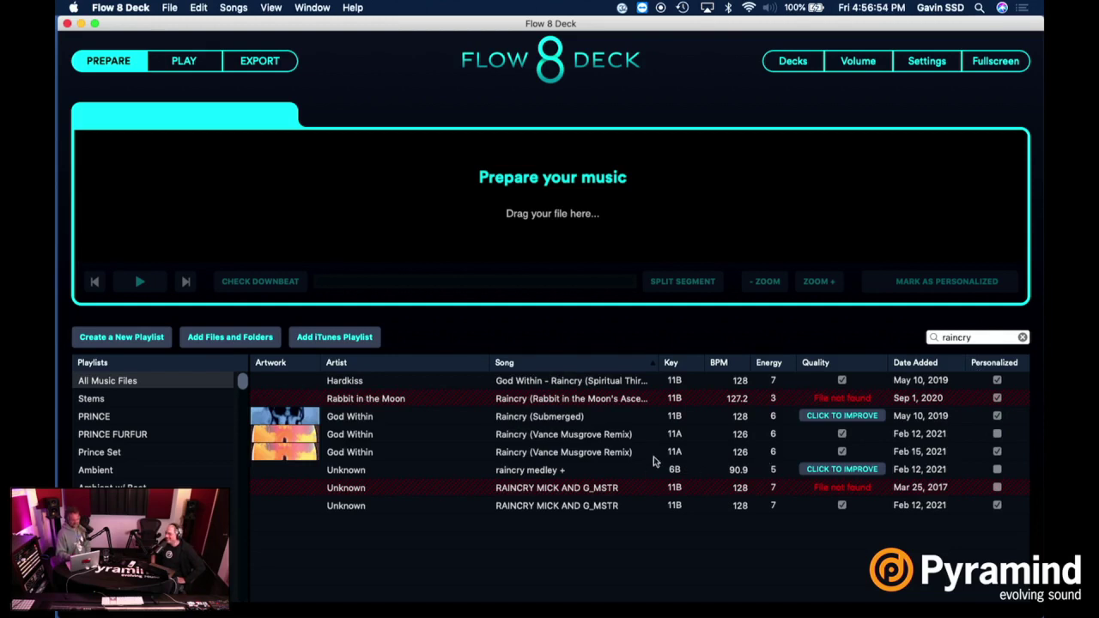
click(590, 384)
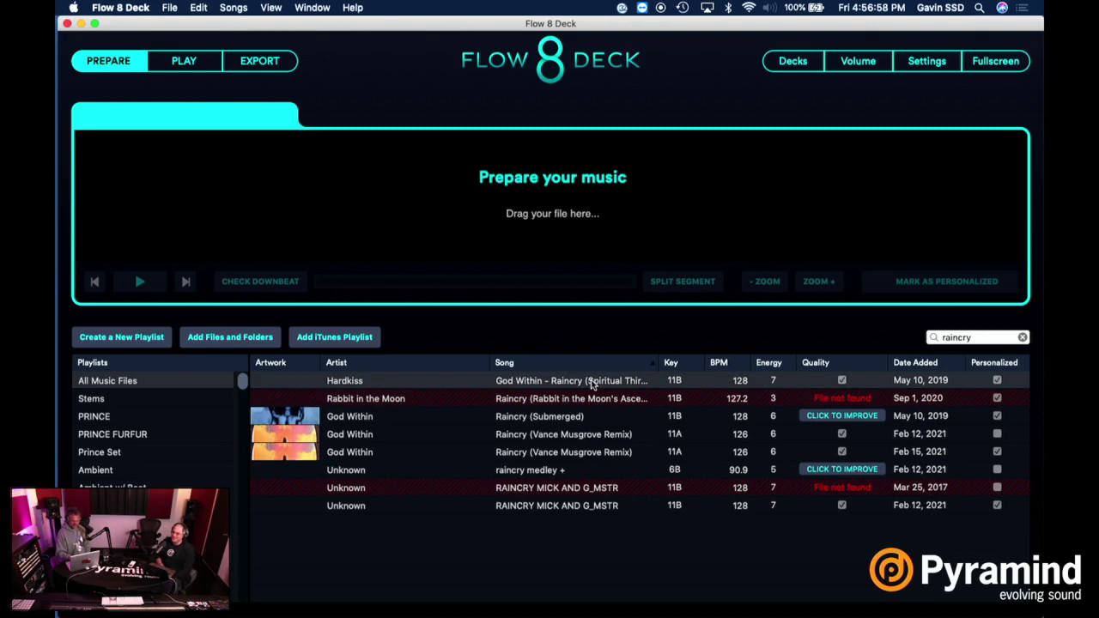
click(140, 281)
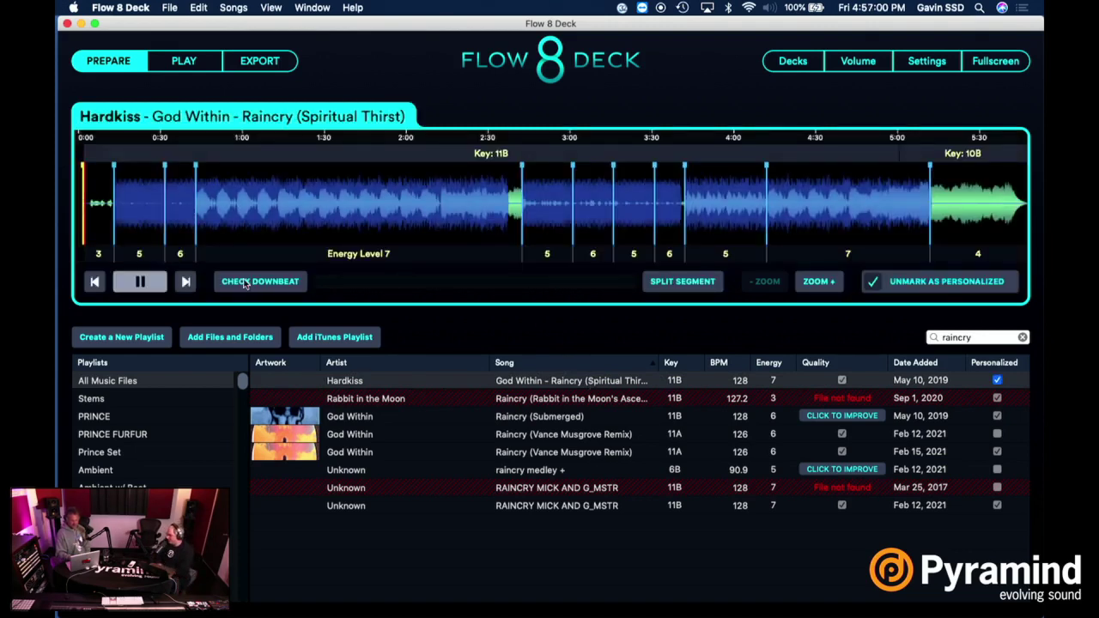